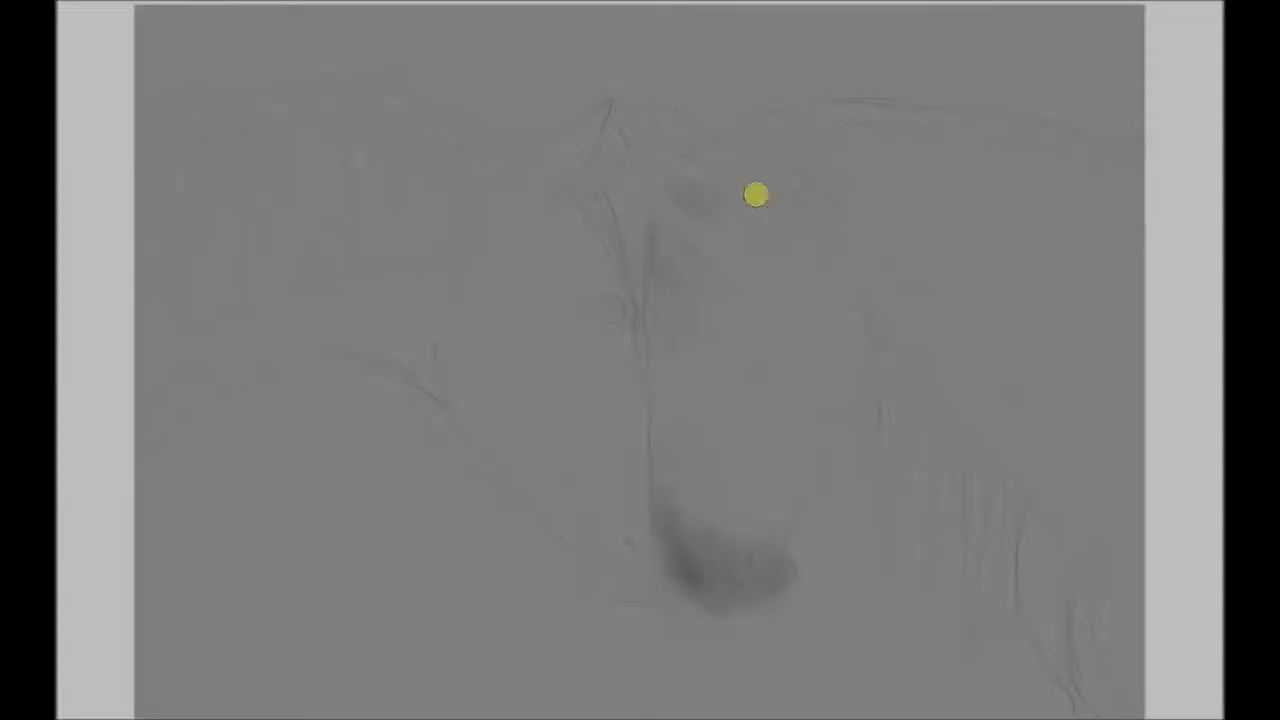
# Block in dark grey shading on both horses' manes, necks and faces, outlining the left horse's head.
pyautogui.moveTo(848, 289); pyautogui.dragTo(820, 420)
pyautogui.moveTo(1030, 170); pyautogui.dragTo(1120, 250)
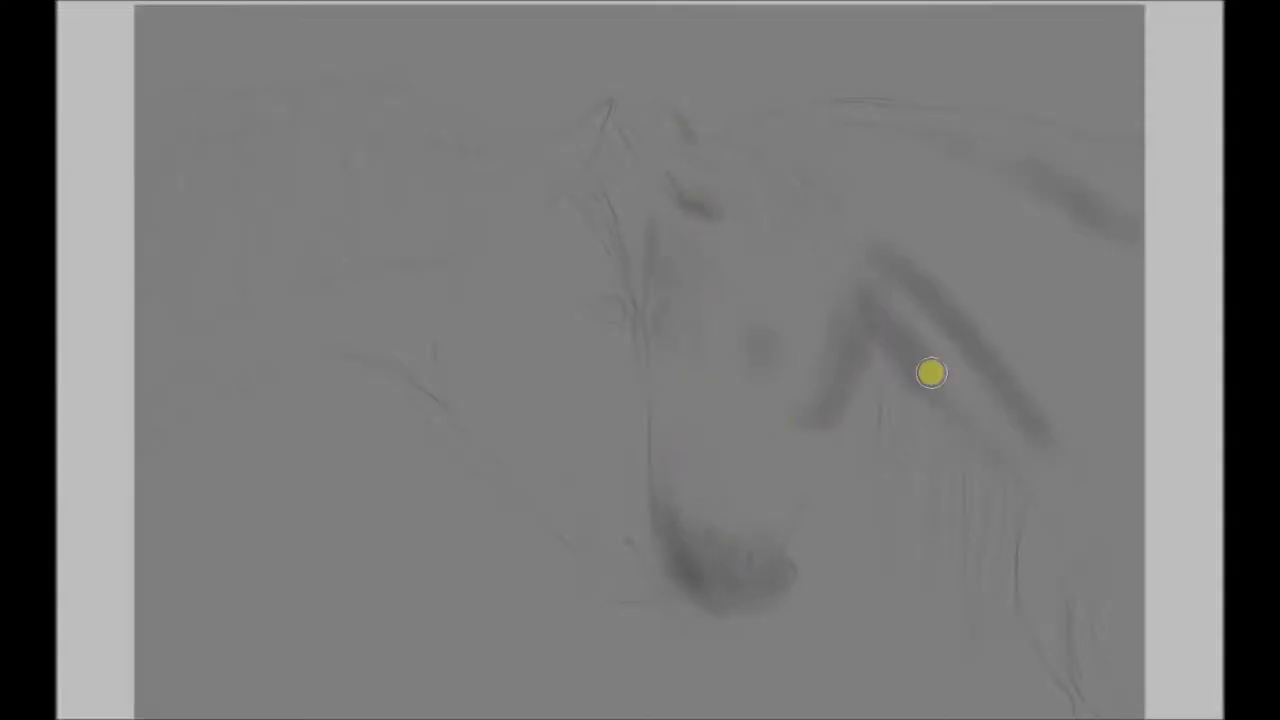
pyautogui.moveTo(1030, 500); pyautogui.dragTo(1100, 700)
pyautogui.moveTo(820, 245)
pyautogui.mouseDown()
pyautogui.moveTo(760, 365)
pyautogui.moveTo(700, 150)
pyautogui.mouseUp()
pyautogui.moveTo(900, 170); pyautogui.dragTo(1080, 560)
pyautogui.moveTo(780, 250); pyautogui.dragTo(700, 540)
pyautogui.moveTo(425, 355); pyautogui.dragTo(575, 530)
pyautogui.moveTo(513, 467)
pyautogui.mouseDown()
pyautogui.moveTo(483, 426)
pyautogui.moveTo(300, 283)
pyautogui.mouseUp()
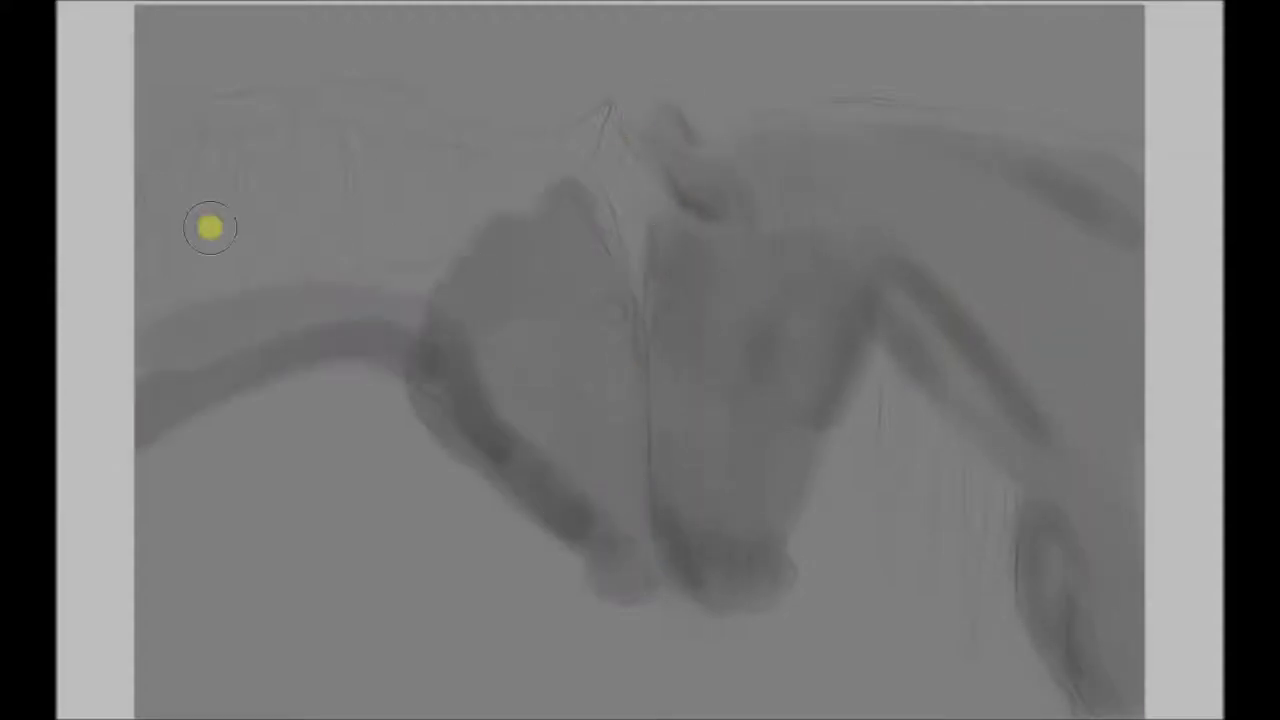
pyautogui.moveTo(140, 330); pyautogui.dragTo(551, 160)
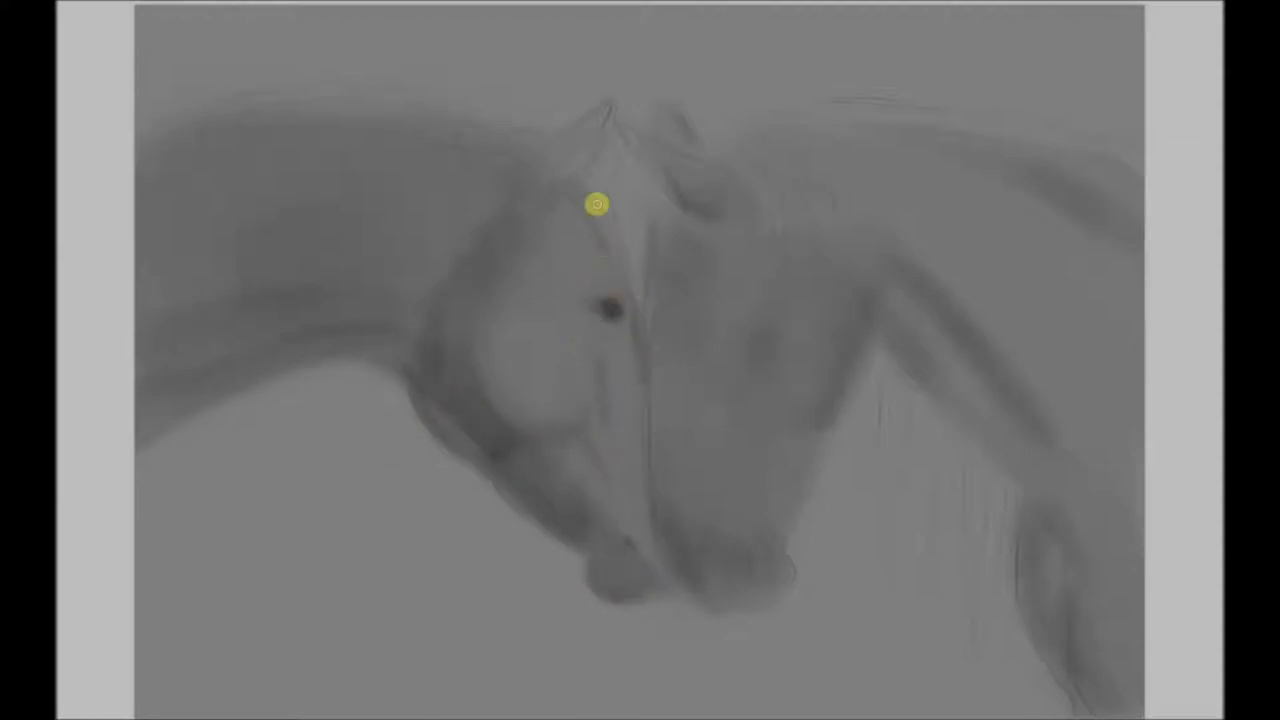
# Darken the faces' edges, muzzles, jaws, cheeks, forelock and neck crest of both horses.
pyautogui.moveTo(850, 420)
pyautogui.mouseDown()
pyautogui.moveTo(891, 297)
pyautogui.moveTo(1031, 489)
pyautogui.moveTo(995, 378)
pyautogui.mouseUp()
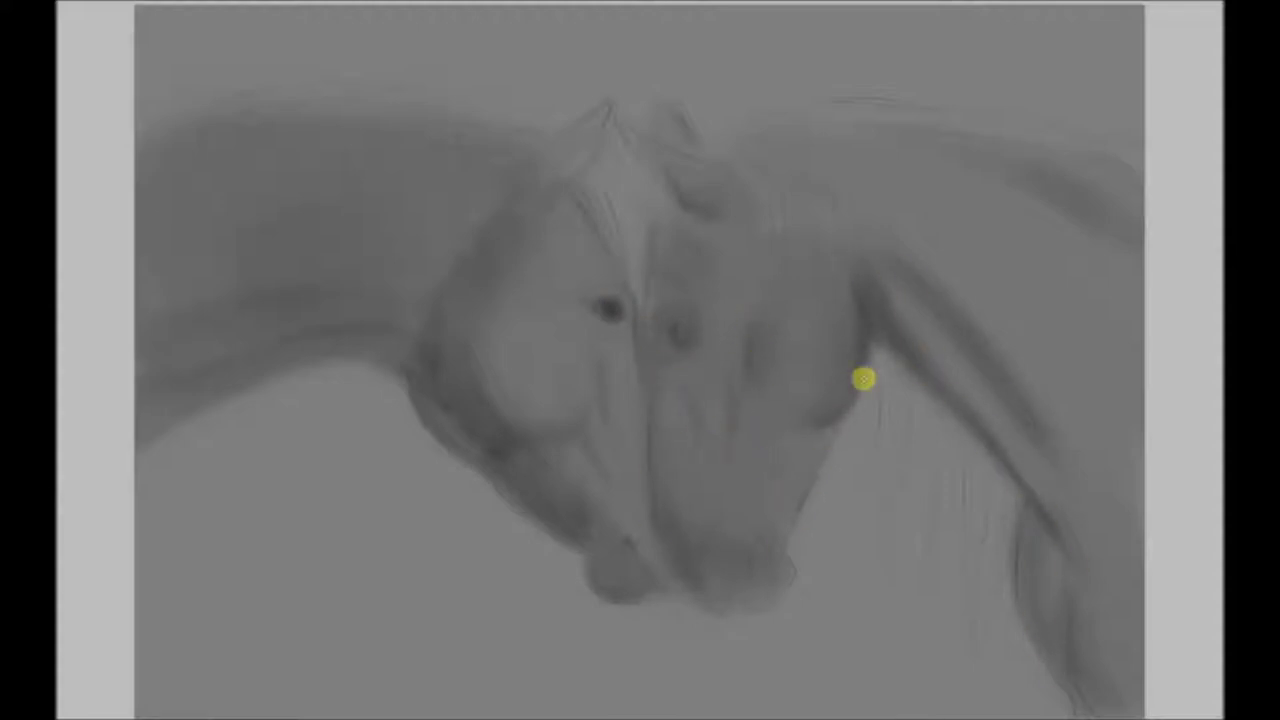
pyautogui.moveTo(787, 513)
pyautogui.mouseDown()
pyautogui.moveTo(686, 471)
pyautogui.moveTo(749, 569)
pyautogui.mouseUp()
pyautogui.moveTo(486, 386); pyautogui.dragTo(600, 581)
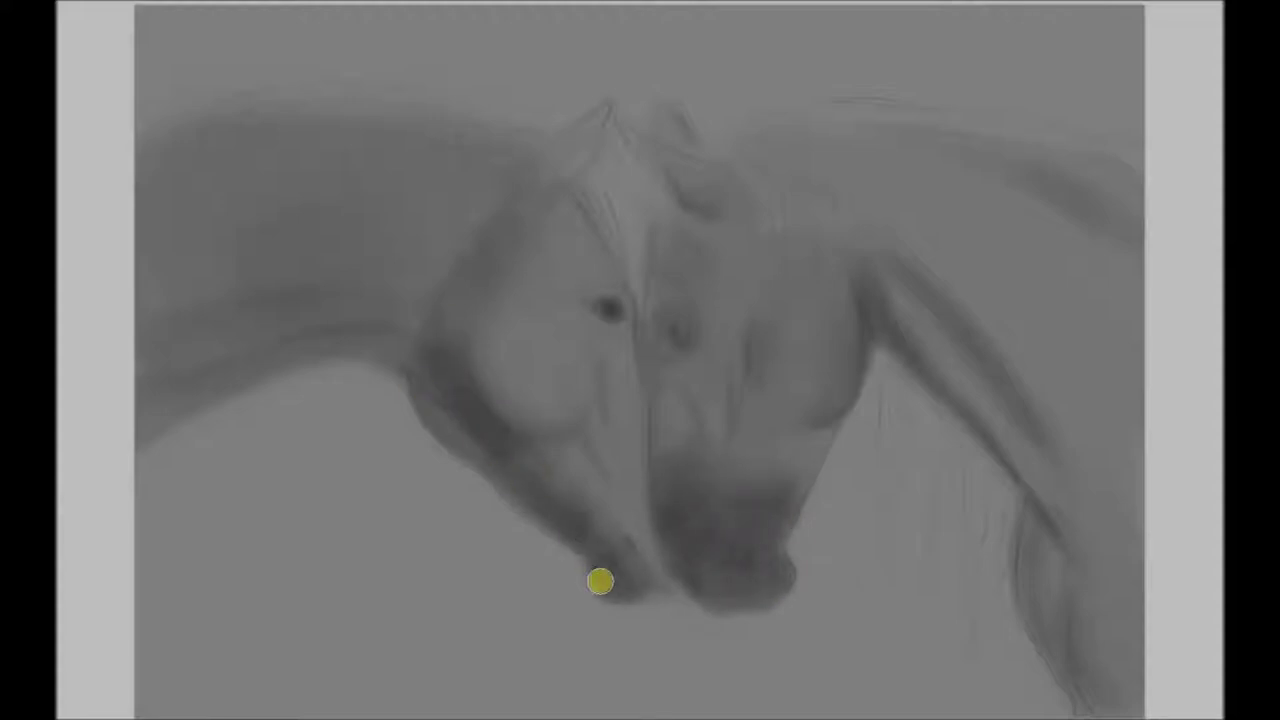
pyautogui.moveTo(304, 379)
pyautogui.mouseDown()
pyautogui.moveTo(486, 240)
pyautogui.moveTo(290, 340)
pyautogui.mouseUp()
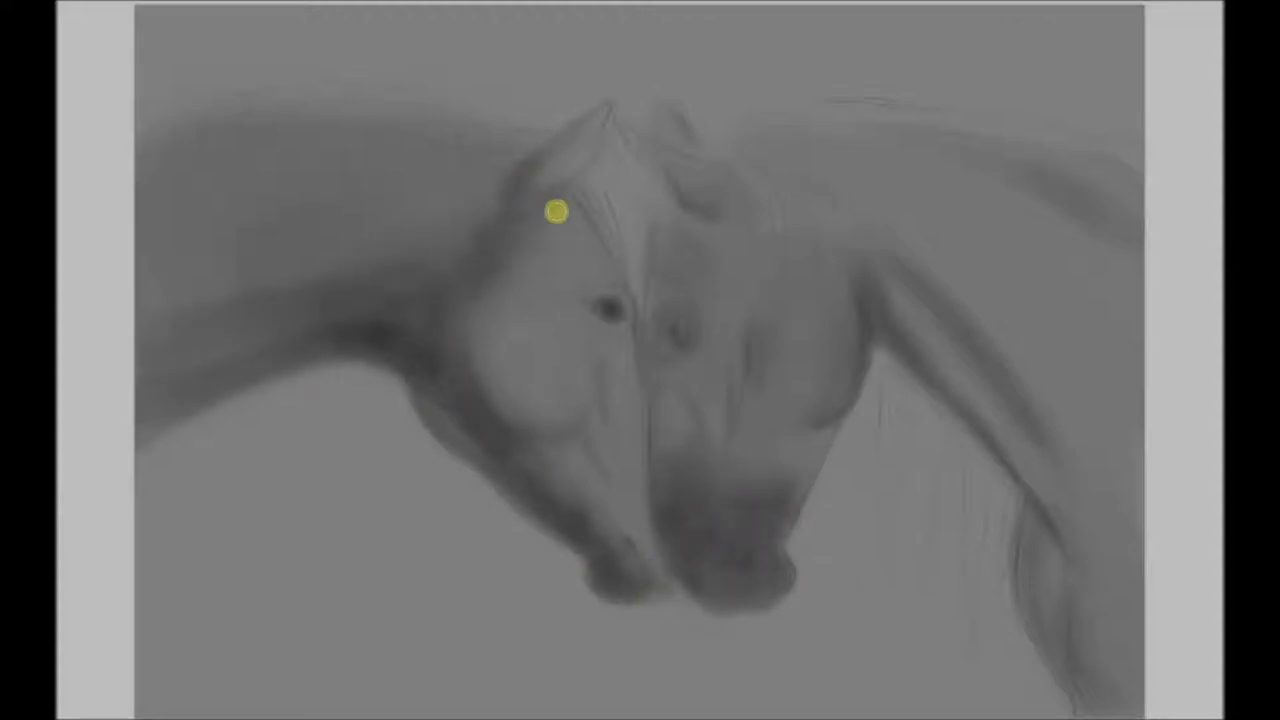
pyautogui.moveTo(1006, 246)
pyautogui.mouseDown()
pyautogui.moveTo(911, 277)
pyautogui.moveTo(1089, 203)
pyautogui.mouseUp()
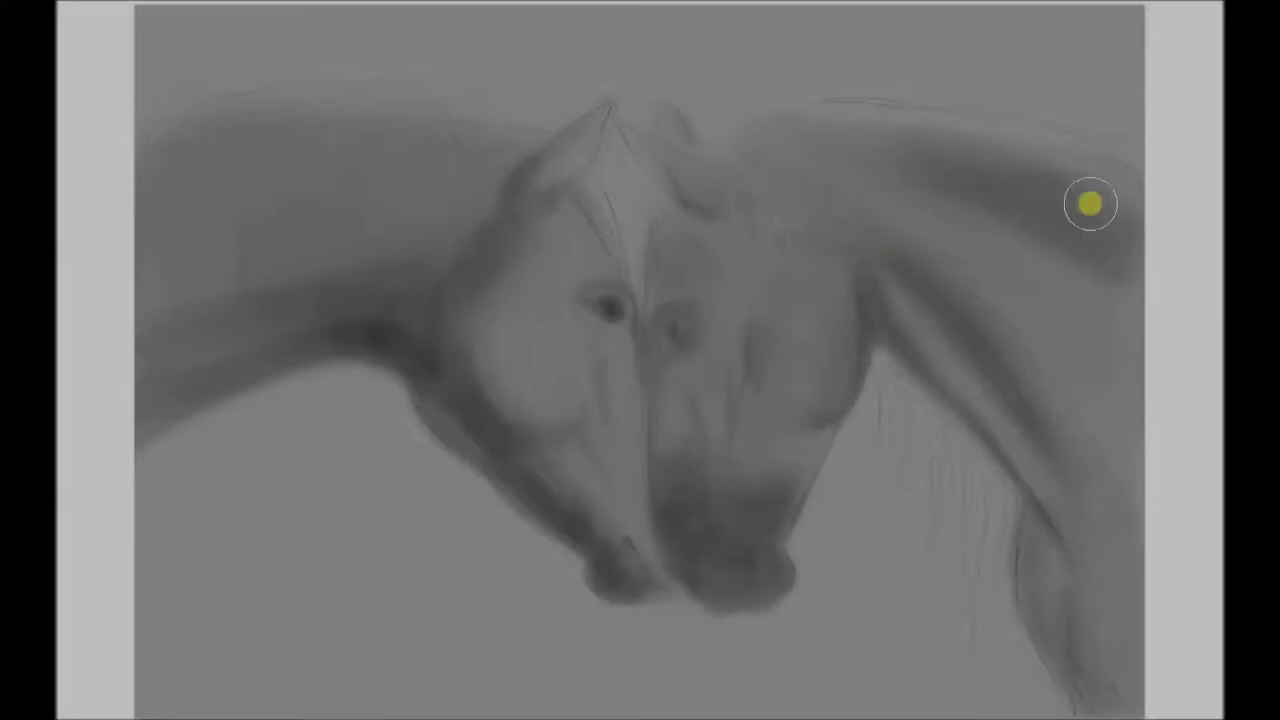
pyautogui.moveTo(740, 205); pyautogui.dragTo(685, 170)
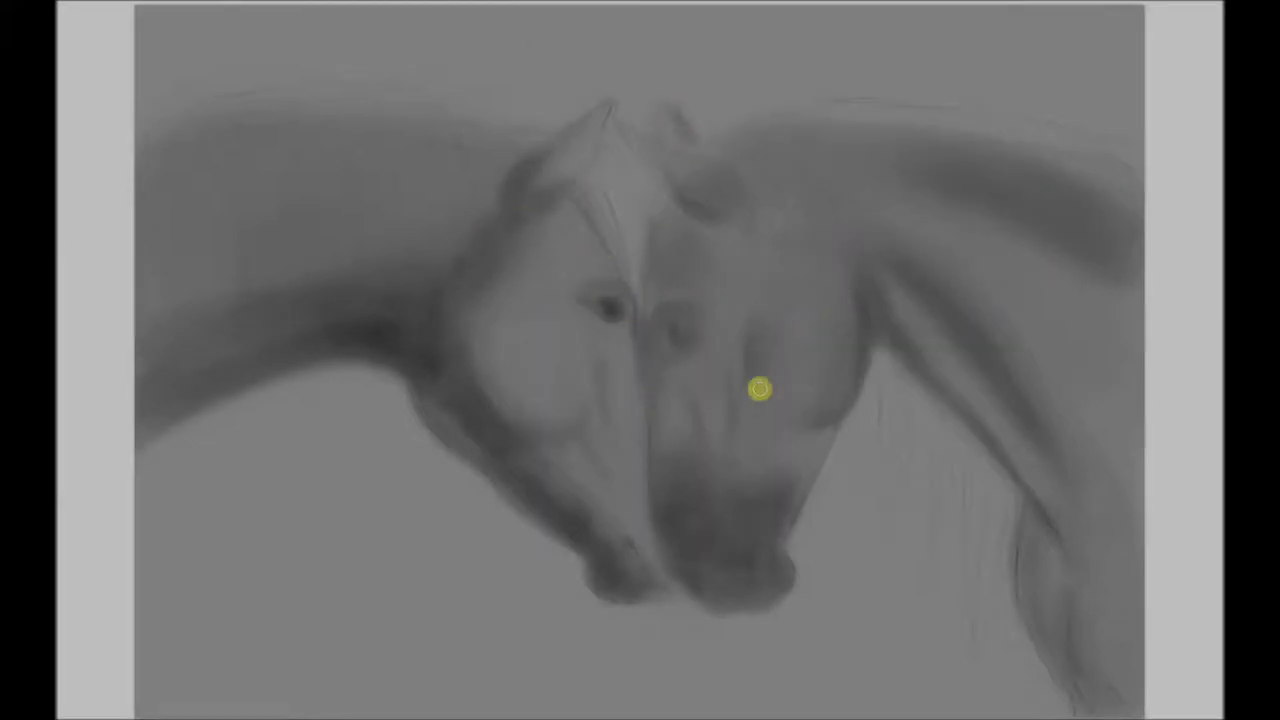
pyautogui.moveTo(843, 348); pyautogui.dragTo(845, 277)
pyautogui.moveTo(477, 349); pyautogui.dragTo(578, 367)
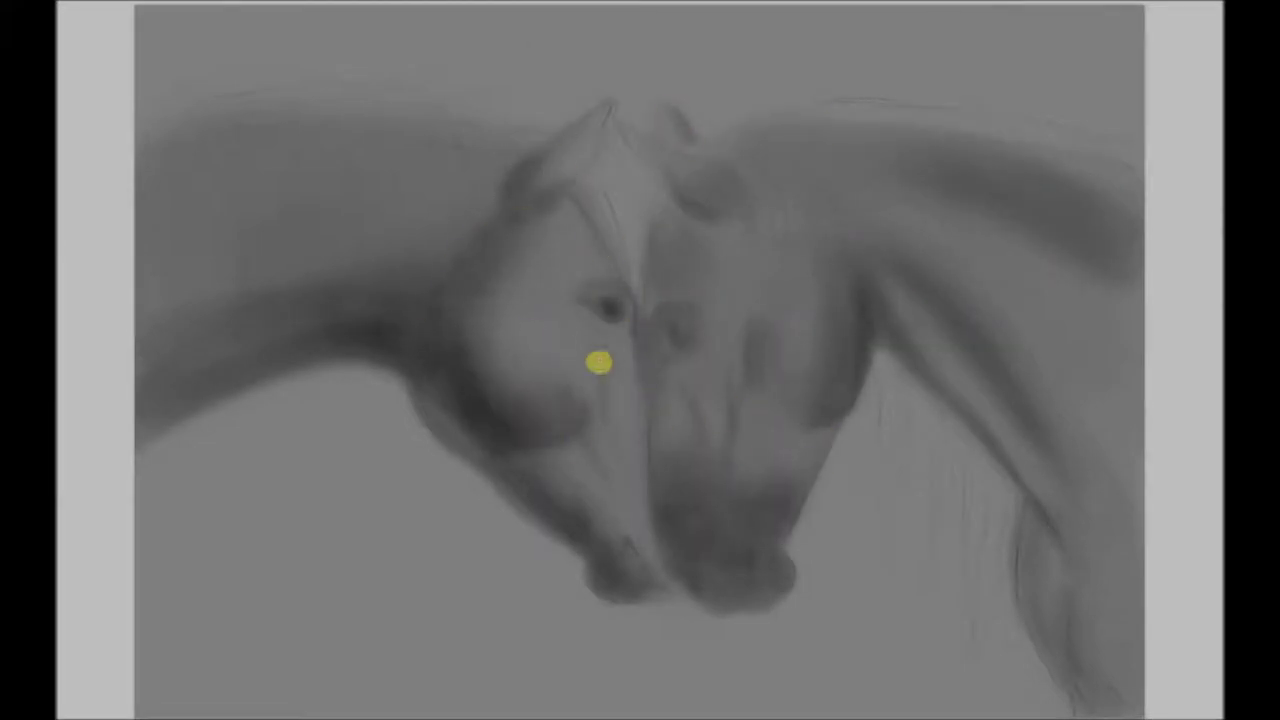
pyautogui.moveTo(635, 549); pyautogui.dragTo(642, 429)
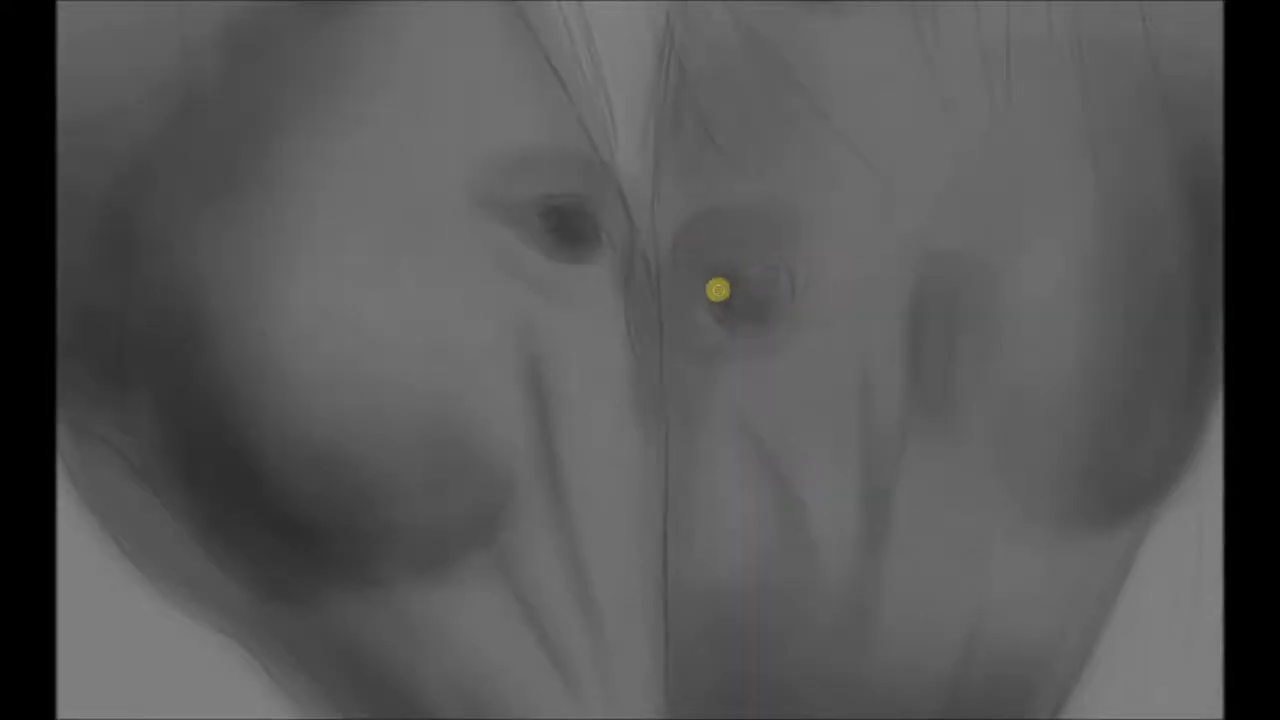
# Paint both horses' eyes dark and glossy.
pyautogui.moveTo(717, 289)
pyautogui.mouseDown()
pyautogui.moveTo(734, 300)
pyautogui.moveTo(721, 317)
pyautogui.moveTo(571, 226)
pyautogui.moveTo(474, 191)
pyautogui.moveTo(737, 263)
pyautogui.moveTo(705, 284)
pyautogui.mouseUp()
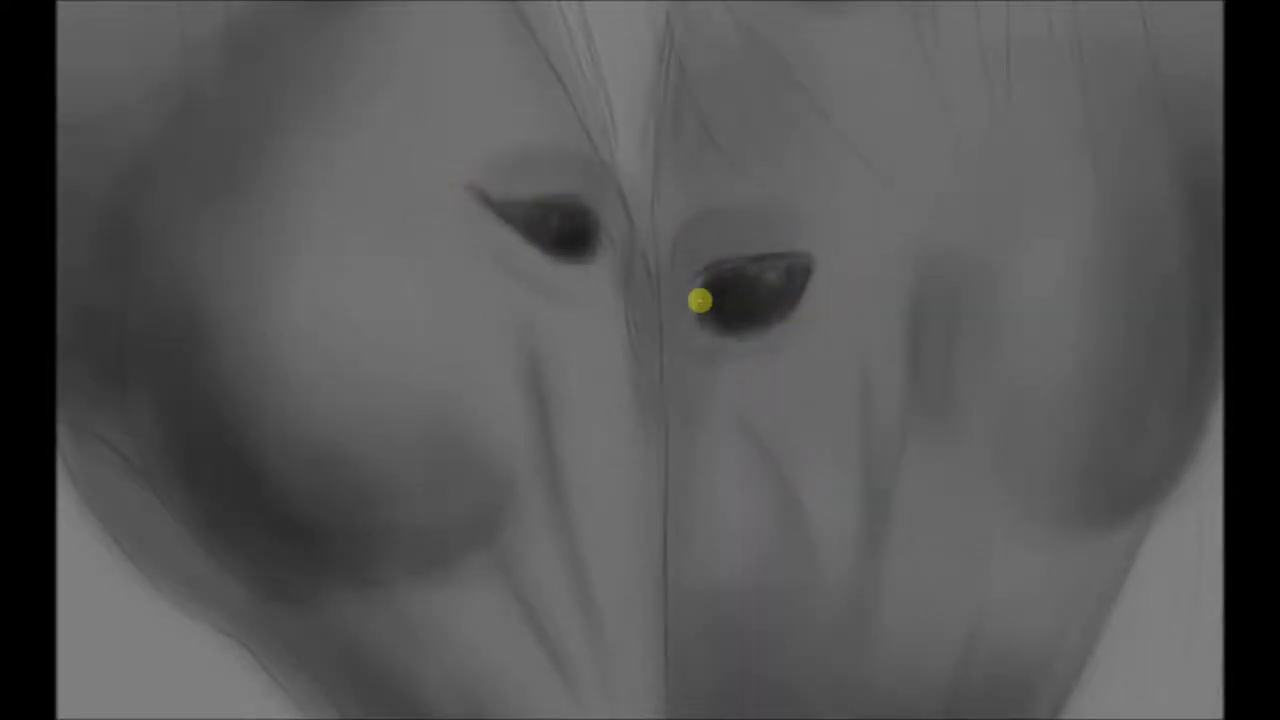
pyautogui.moveTo(469, 179)
pyautogui.mouseDown()
pyautogui.moveTo(583, 246)
pyautogui.moveTo(560, 220)
pyautogui.mouseUp()
pyautogui.moveTo(789, 269); pyautogui.dragTo(785, 272)
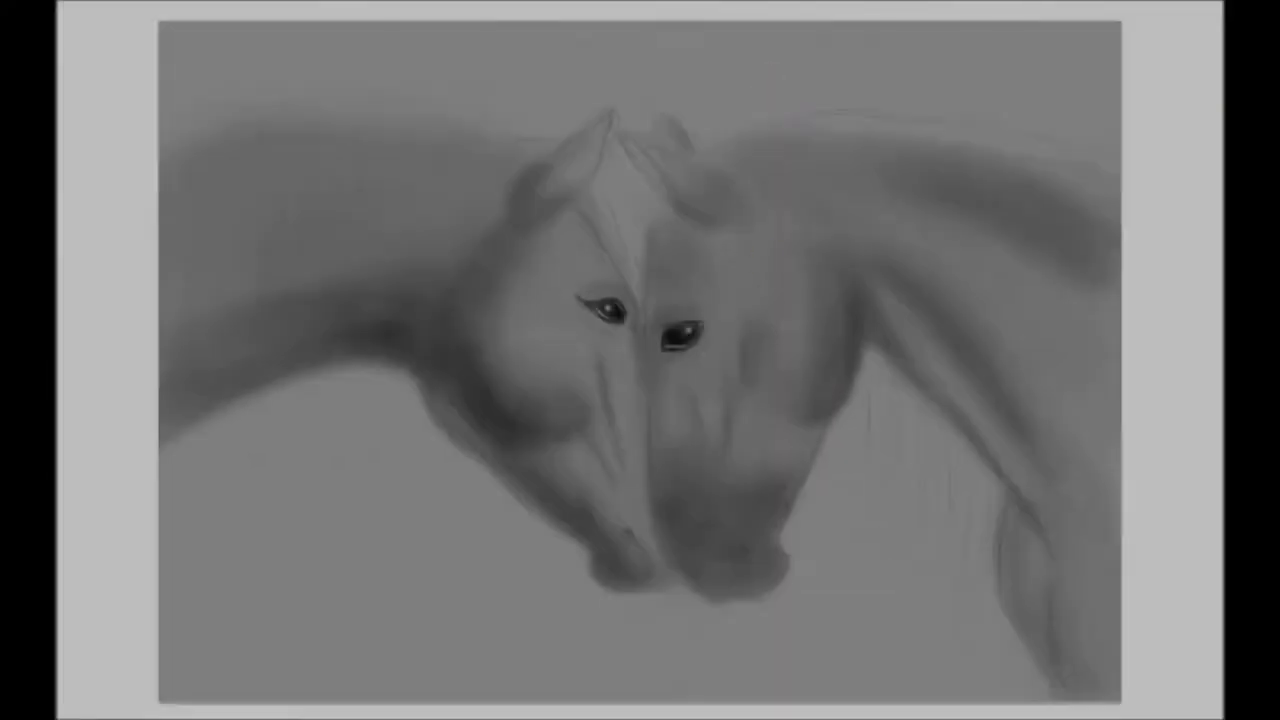
# Add light highlights on the right horse's cheek, nose bridge and neck crest.
pyautogui.moveTo(780, 320)
pyautogui.mouseDown()
pyautogui.moveTo(803, 363)
pyautogui.moveTo(731, 334)
pyautogui.mouseUp()
pyautogui.moveTo(660, 460)
pyautogui.mouseDown()
pyautogui.moveTo(644, 283)
pyautogui.moveTo(726, 369)
pyautogui.moveTo(703, 560)
pyautogui.moveTo(797, 434)
pyautogui.moveTo(786, 500)
pyautogui.mouseUp()
pyautogui.moveTo(902, 312)
pyautogui.mouseDown()
pyautogui.moveTo(894, 240)
pyautogui.moveTo(1006, 157)
pyautogui.mouseUp()
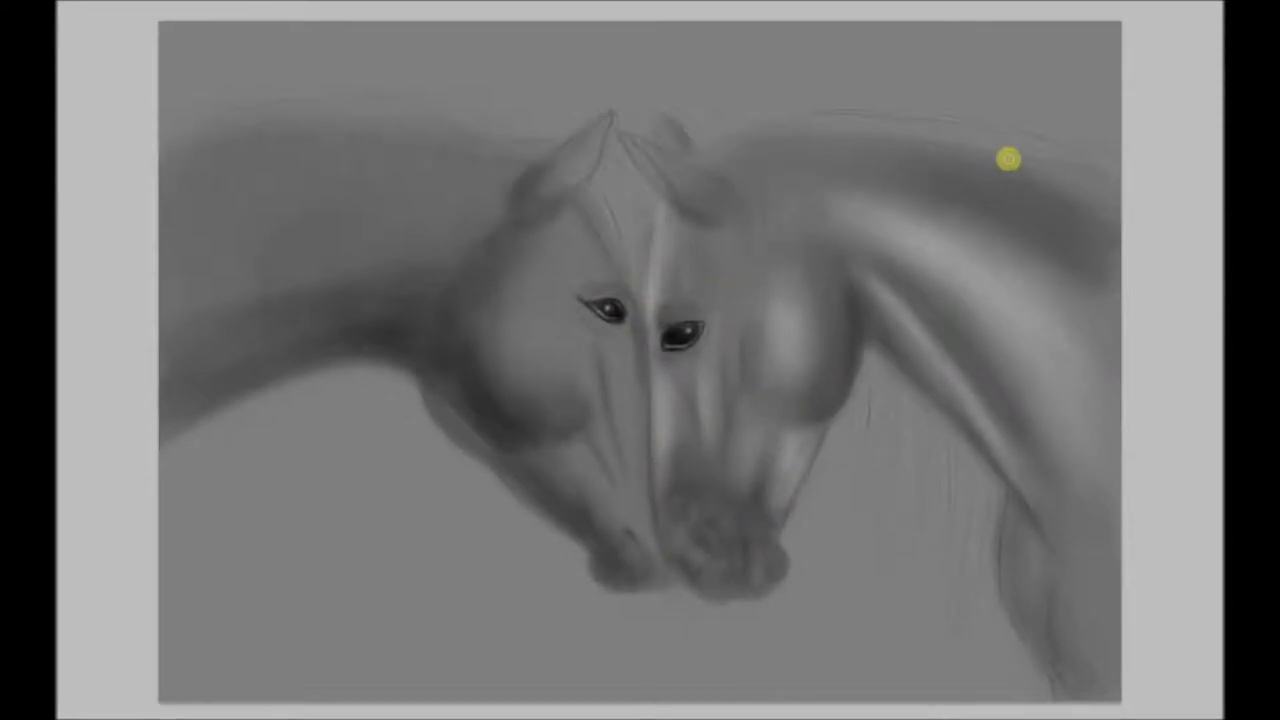
# Lighten muzzles, cheeks, forelock, foreheads, ears and upper necks with highlight strokes.
pyautogui.moveTo(669, 323)
pyautogui.mouseDown()
pyautogui.moveTo(694, 386)
pyautogui.moveTo(754, 423)
pyautogui.mouseUp()
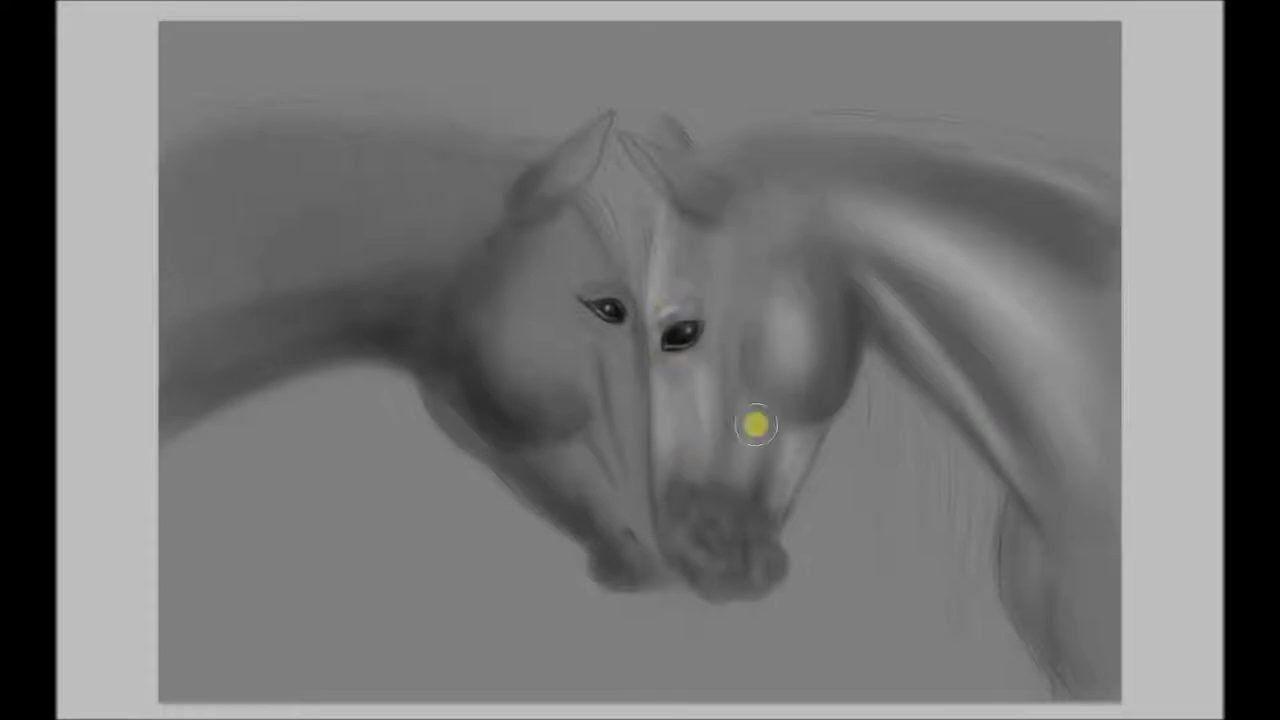
pyautogui.moveTo(690, 205); pyautogui.dragTo(665, 144)
pyautogui.moveTo(678, 537)
pyautogui.mouseDown()
pyautogui.moveTo(657, 480)
pyautogui.moveTo(658, 390)
pyautogui.mouseUp()
pyautogui.moveTo(658, 390); pyautogui.dragTo(793, 350)
pyautogui.moveTo(612, 356); pyautogui.dragTo(543, 366)
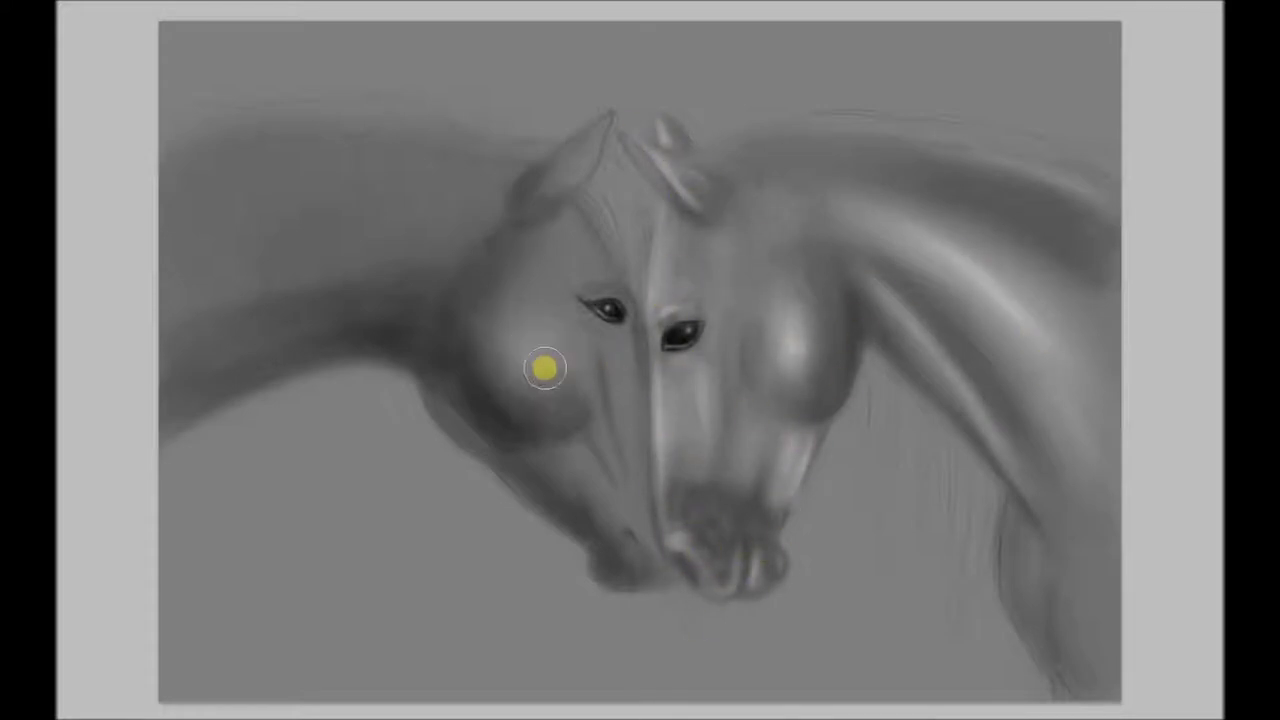
pyautogui.moveTo(549, 276)
pyautogui.mouseDown()
pyautogui.moveTo(640, 334)
pyautogui.moveTo(566, 503)
pyautogui.moveTo(619, 548)
pyautogui.mouseUp()
pyautogui.moveTo(556, 174); pyautogui.dragTo(609, 117)
pyautogui.moveTo(360, 300)
pyautogui.mouseDown()
pyautogui.moveTo(234, 380)
pyautogui.moveTo(256, 222)
pyautogui.moveTo(174, 277)
pyautogui.mouseUp()
pyautogui.moveTo(660, 217); pyautogui.dragTo(657, 528)
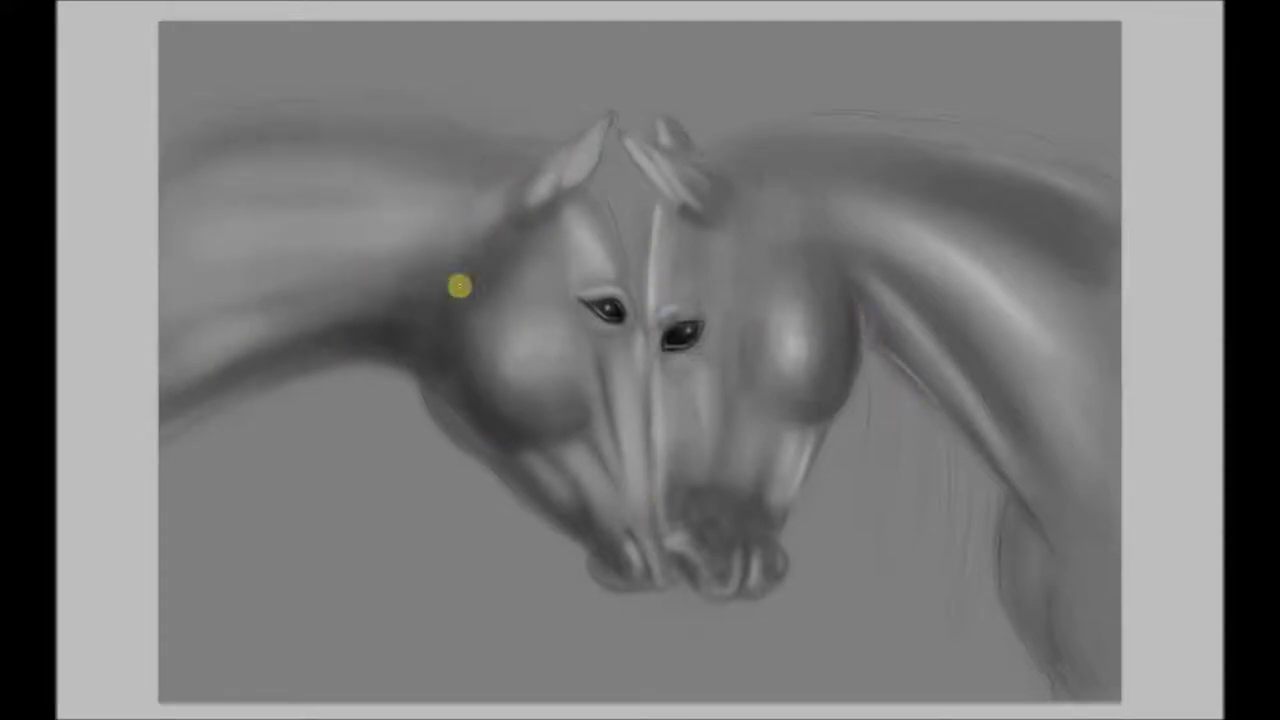
# Shade the right horse's cheek edge, neck crest and neck underside darker.
pyautogui.moveTo(845, 290)
pyautogui.mouseDown()
pyautogui.moveTo(846, 331)
pyautogui.moveTo(1040, 528)
pyautogui.mouseUp()
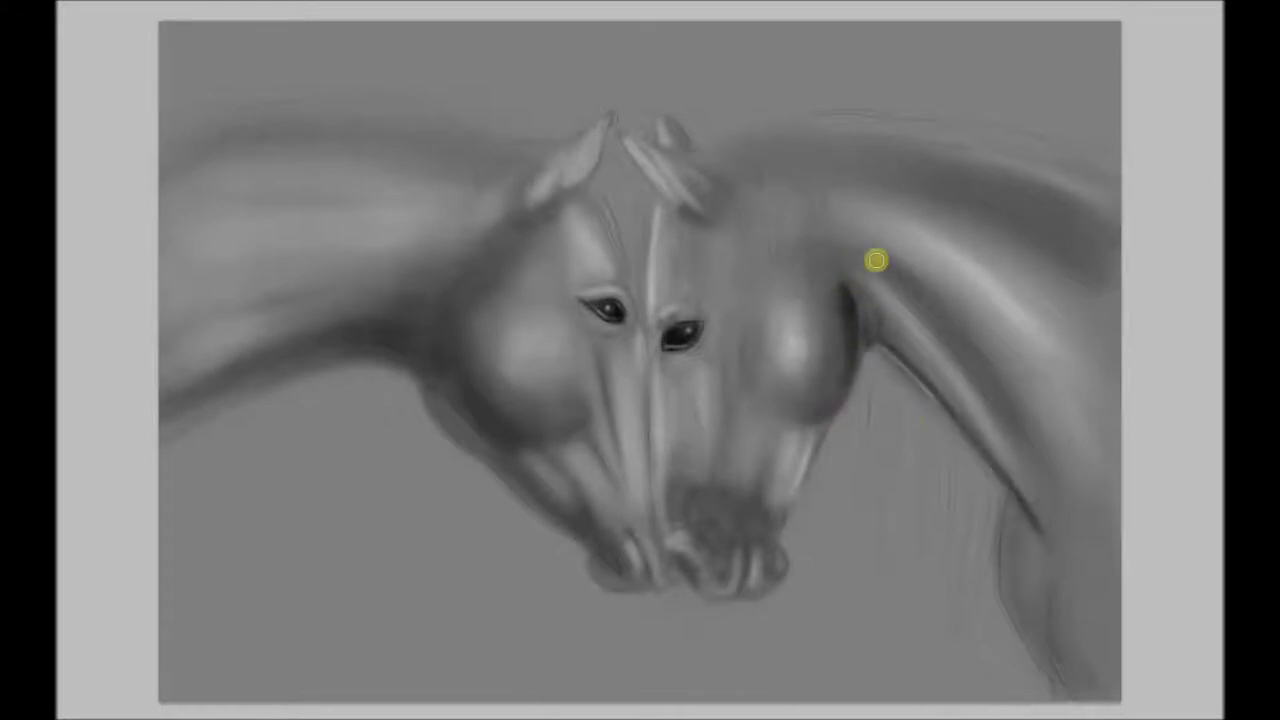
pyautogui.moveTo(890, 200); pyautogui.dragTo(1089, 234)
pyautogui.moveTo(1040, 480); pyautogui.dragTo(1043, 646)
pyautogui.moveTo(1010, 520)
pyautogui.mouseDown()
pyautogui.moveTo(1080, 617)
pyautogui.moveTo(1040, 500)
pyautogui.mouseUp()
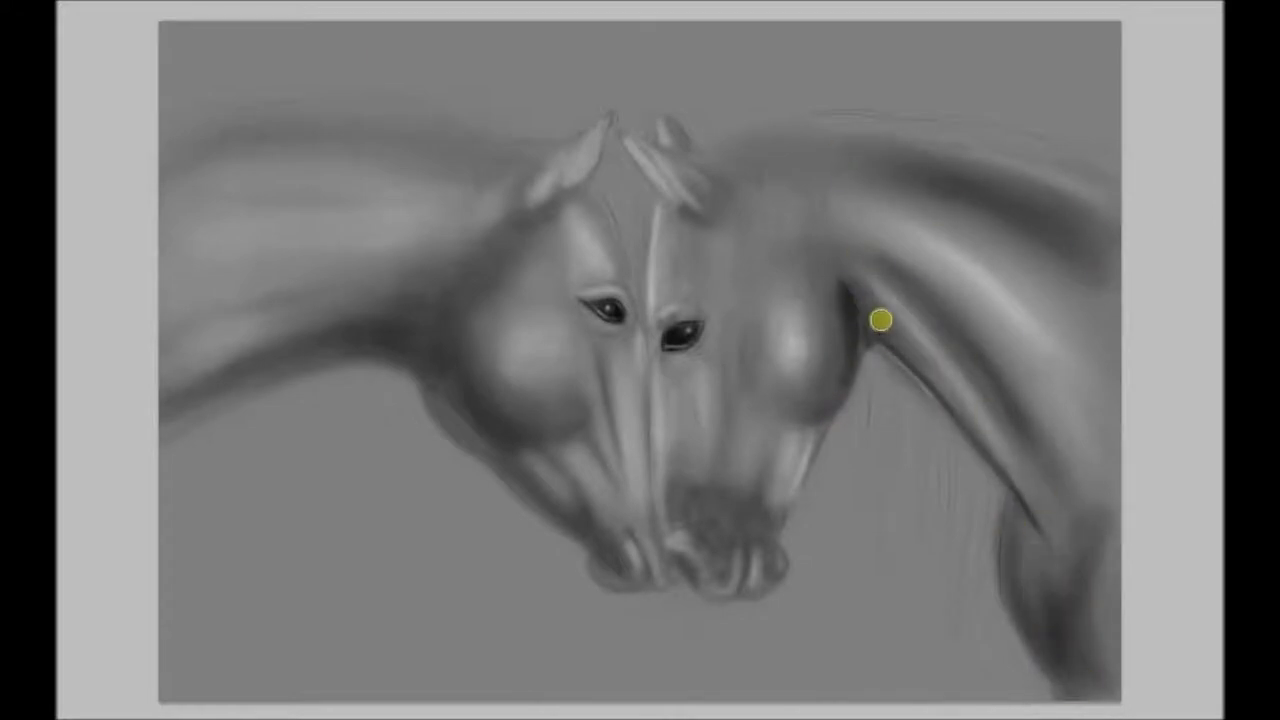
pyautogui.moveTo(889, 334); pyautogui.dragTo(1030, 590)
pyautogui.moveTo(1069, 651); pyautogui.dragTo(1080, 526)
pyautogui.moveTo(860, 290)
pyautogui.mouseDown()
pyautogui.moveTo(1000, 450)
pyautogui.moveTo(1040, 540)
pyautogui.mouseUp()
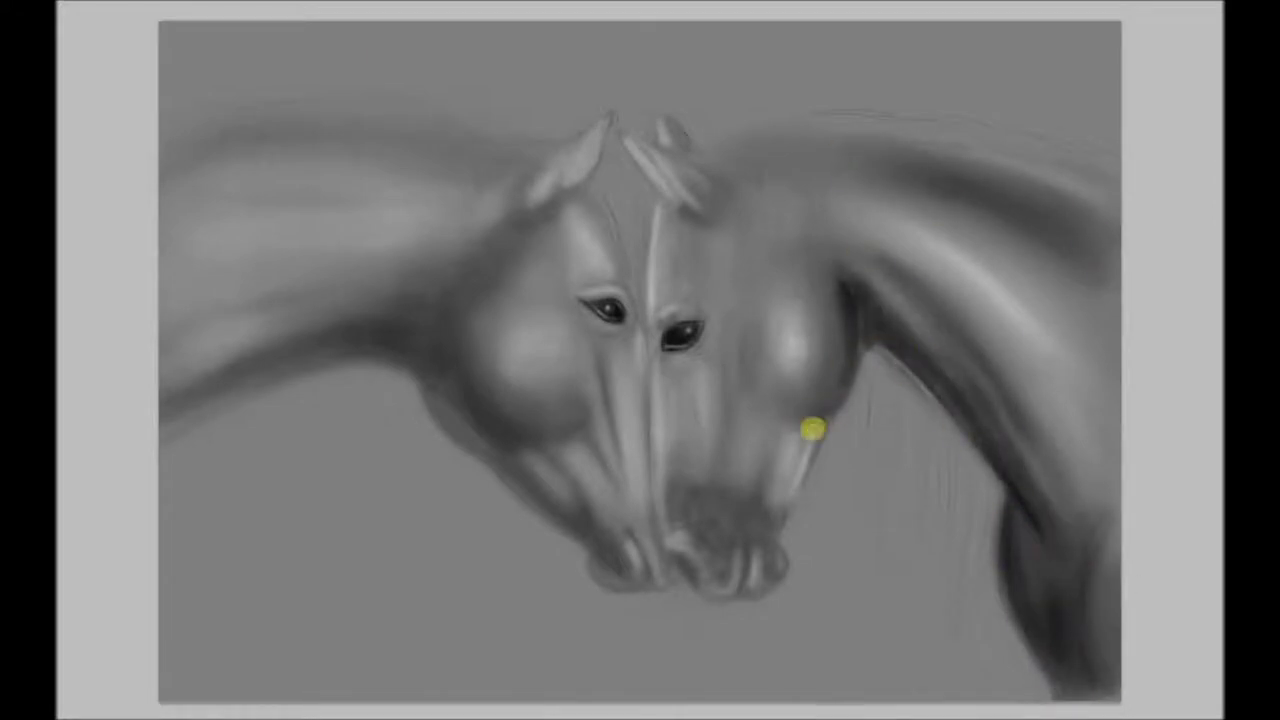
# Darken the right horse's cheek, forehead, nose, muzzle and jaw edge.
pyautogui.moveTo(755, 312); pyautogui.dragTo(745, 380)
pyautogui.moveTo(661, 300)
pyautogui.mouseDown()
pyautogui.moveTo(734, 209)
pyautogui.moveTo(757, 249)
pyautogui.mouseUp()
pyautogui.moveTo(700, 370); pyautogui.dragTo(694, 574)
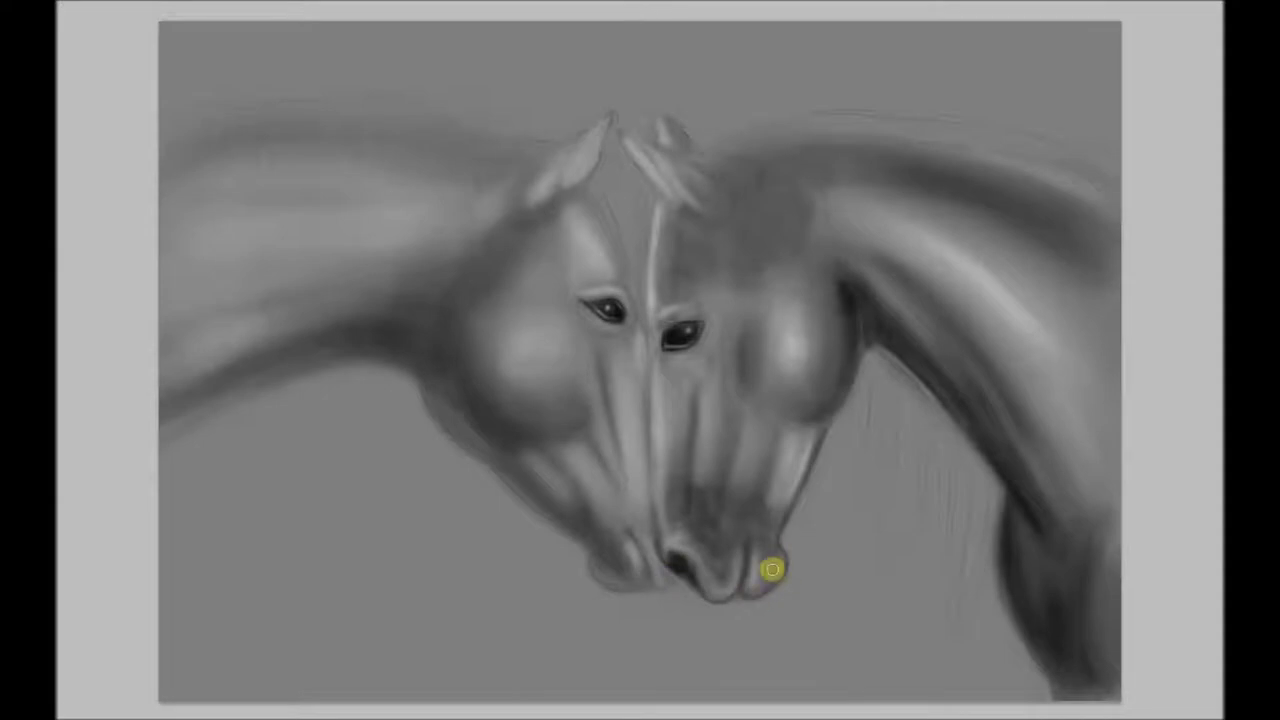
pyautogui.moveTo(756, 553)
pyautogui.mouseDown()
pyautogui.moveTo(706, 583)
pyautogui.moveTo(763, 531)
pyautogui.mouseUp()
pyautogui.moveTo(725, 490); pyautogui.dragTo(740, 310)
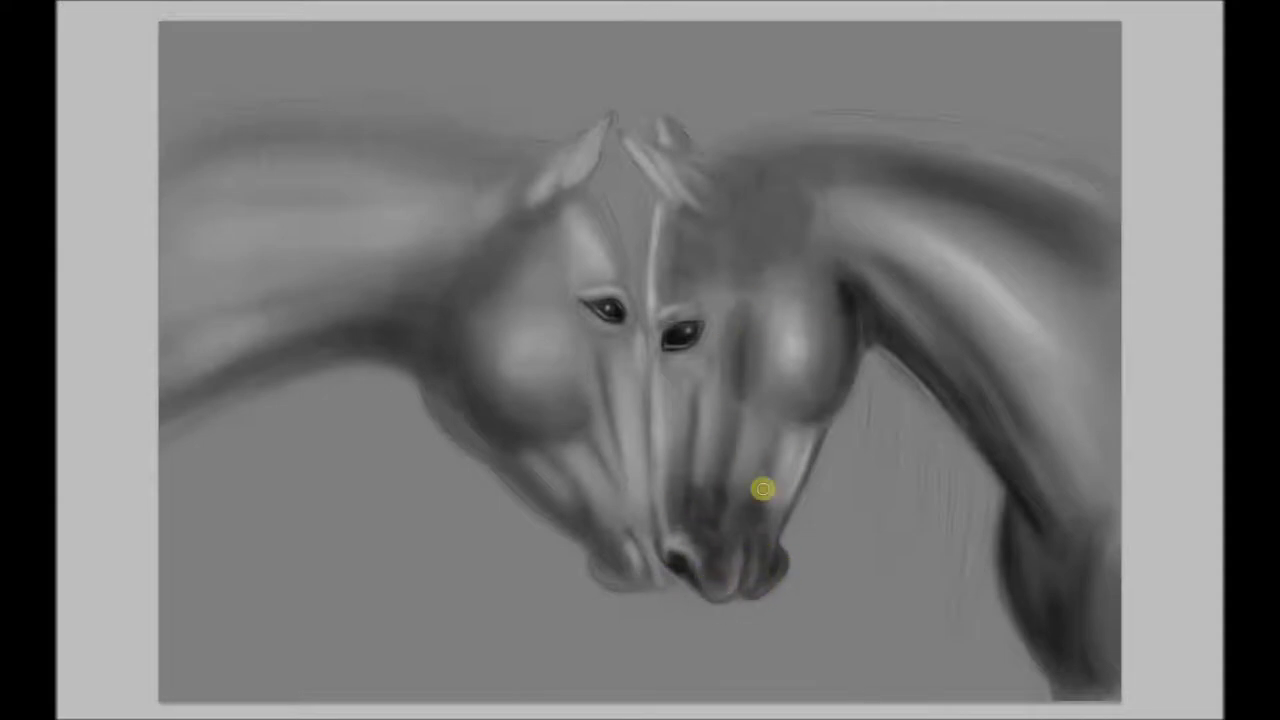
pyautogui.moveTo(812, 435); pyautogui.dragTo(800, 505)
# Shade the left horse's jaw and neck underside and deepen the dark line between the faces.
pyautogui.moveTo(437, 392); pyautogui.dragTo(613, 571)
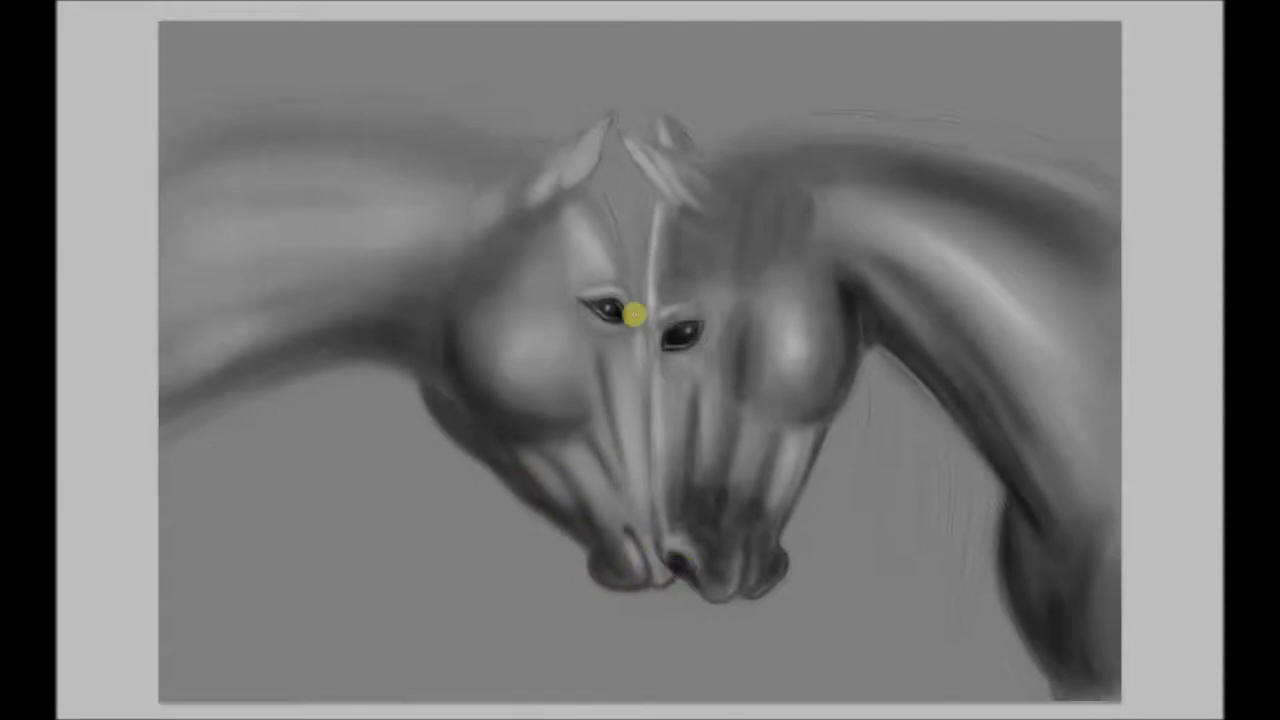
pyautogui.moveTo(431, 360)
pyautogui.mouseDown()
pyautogui.moveTo(197, 397)
pyautogui.moveTo(380, 331)
pyautogui.moveTo(403, 289)
pyautogui.moveTo(460, 254)
pyautogui.moveTo(266, 209)
pyautogui.moveTo(440, 240)
pyautogui.moveTo(595, 121)
pyautogui.mouseUp()
pyautogui.moveTo(644, 262)
pyautogui.mouseDown()
pyautogui.moveTo(763, 234)
pyautogui.moveTo(809, 197)
pyautogui.moveTo(771, 331)
pyautogui.moveTo(793, 481)
pyautogui.moveTo(709, 494)
pyautogui.moveTo(771, 529)
pyautogui.moveTo(769, 426)
pyautogui.mouseUp()
pyautogui.moveTo(655, 210); pyautogui.dragTo(650, 379)
pyautogui.moveTo(655, 550); pyautogui.dragTo(646, 363)
pyautogui.moveTo(600, 268)
pyautogui.mouseDown()
pyautogui.moveTo(637, 354)
pyautogui.moveTo(654, 320)
pyautogui.mouseUp()
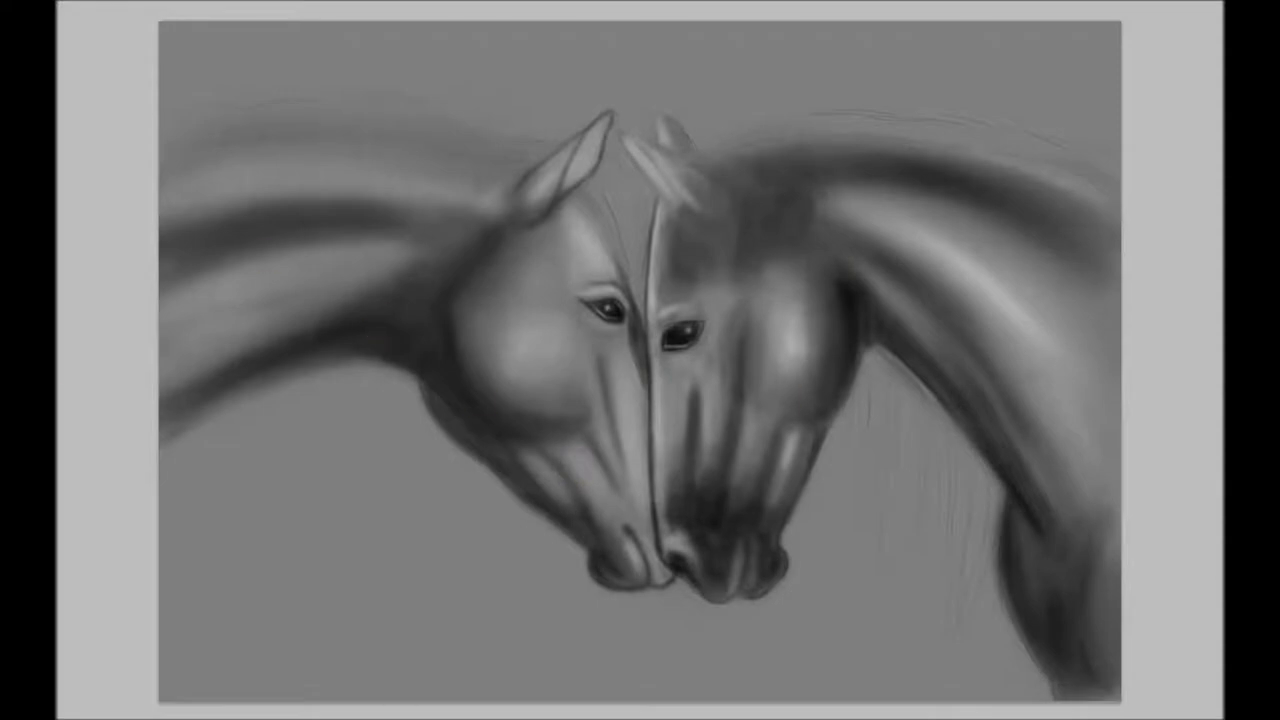
# Add a bright highlight on the left cheek and darken the muzzles and right lower neck.
pyautogui.moveTo(722, 381)
pyautogui.mouseDown()
pyautogui.moveTo(763, 537)
pyautogui.moveTo(614, 474)
pyautogui.moveTo(431, 429)
pyautogui.moveTo(553, 372)
pyautogui.moveTo(171, 340)
pyautogui.moveTo(354, 257)
pyautogui.moveTo(289, 191)
pyautogui.mouseUp()
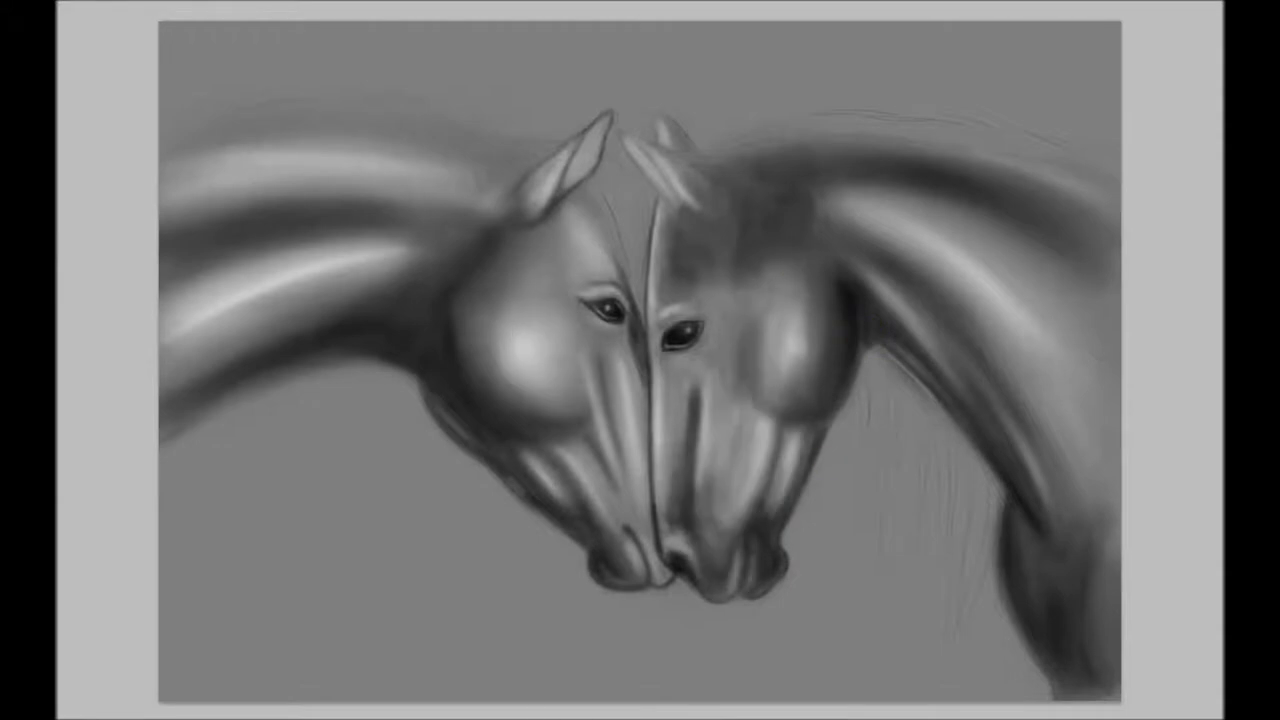
pyautogui.moveTo(729, 580); pyautogui.dragTo(673, 540)
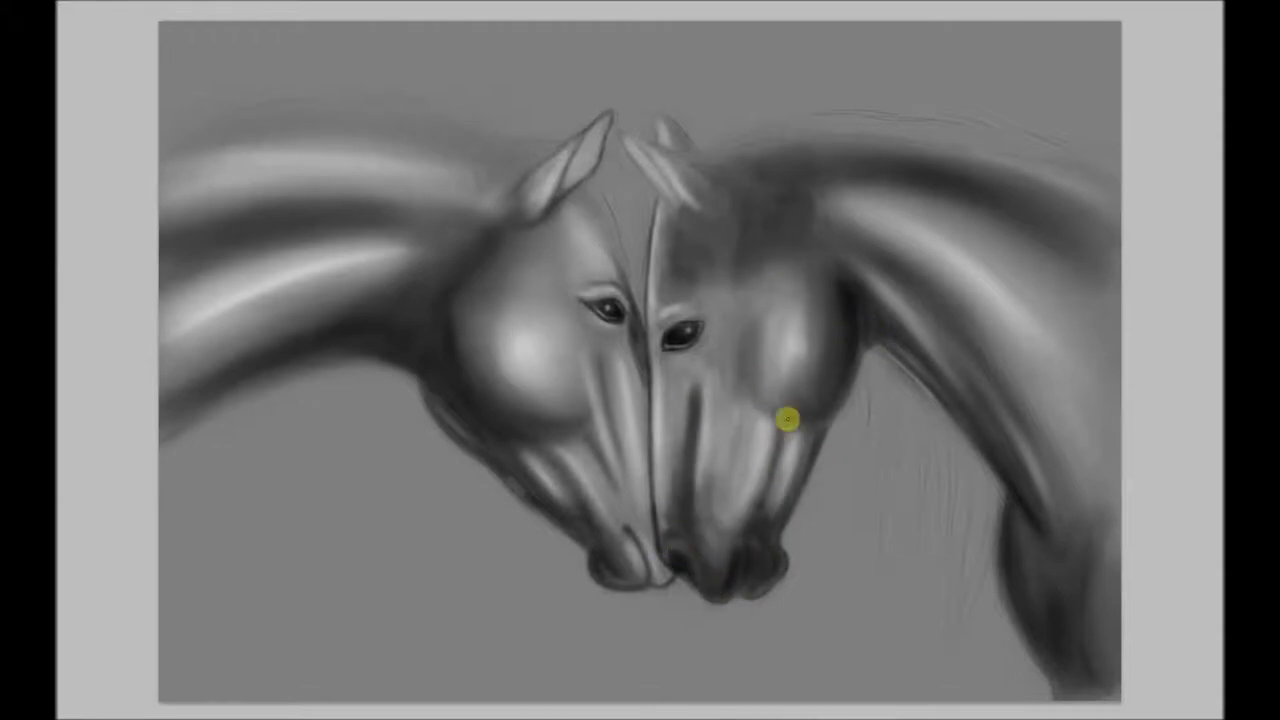
pyautogui.moveTo(740, 470)
pyautogui.mouseDown()
pyautogui.moveTo(677, 506)
pyautogui.moveTo(722, 571)
pyautogui.moveTo(734, 500)
pyautogui.mouseUp()
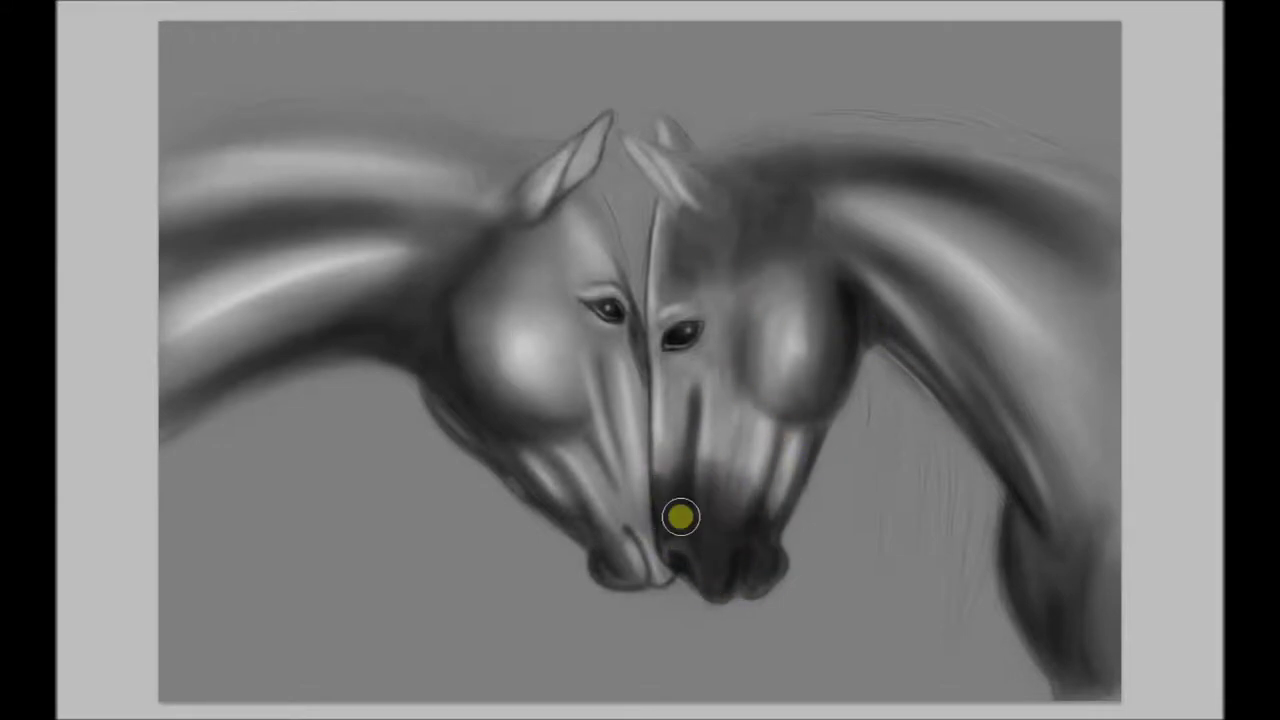
pyautogui.moveTo(1092, 594)
pyautogui.mouseDown()
pyautogui.moveTo(1091, 674)
pyautogui.moveTo(1010, 516)
pyautogui.mouseUp()
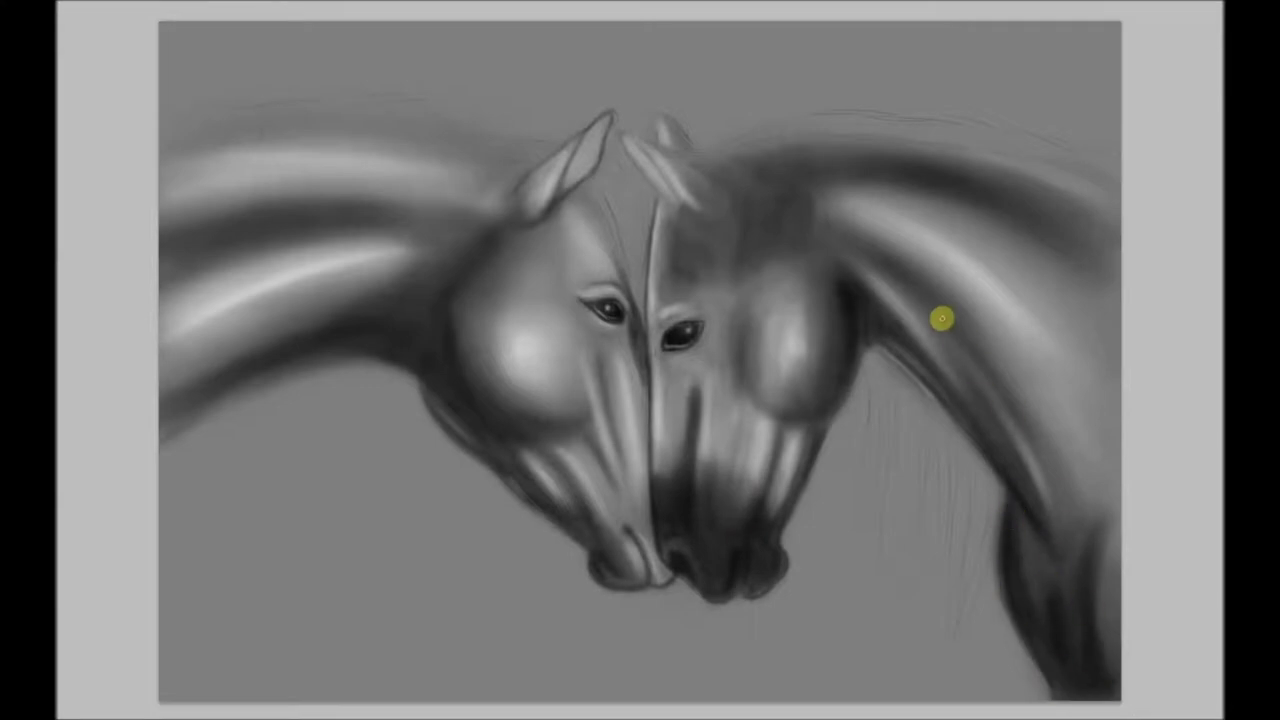
# Darken the right forehead and left jaw, blend the neck shading, sharpen ears, darken the right forelock.
pyautogui.moveTo(774, 231); pyautogui.dragTo(655, 236)
pyautogui.moveTo(422, 383); pyautogui.dragTo(538, 516)
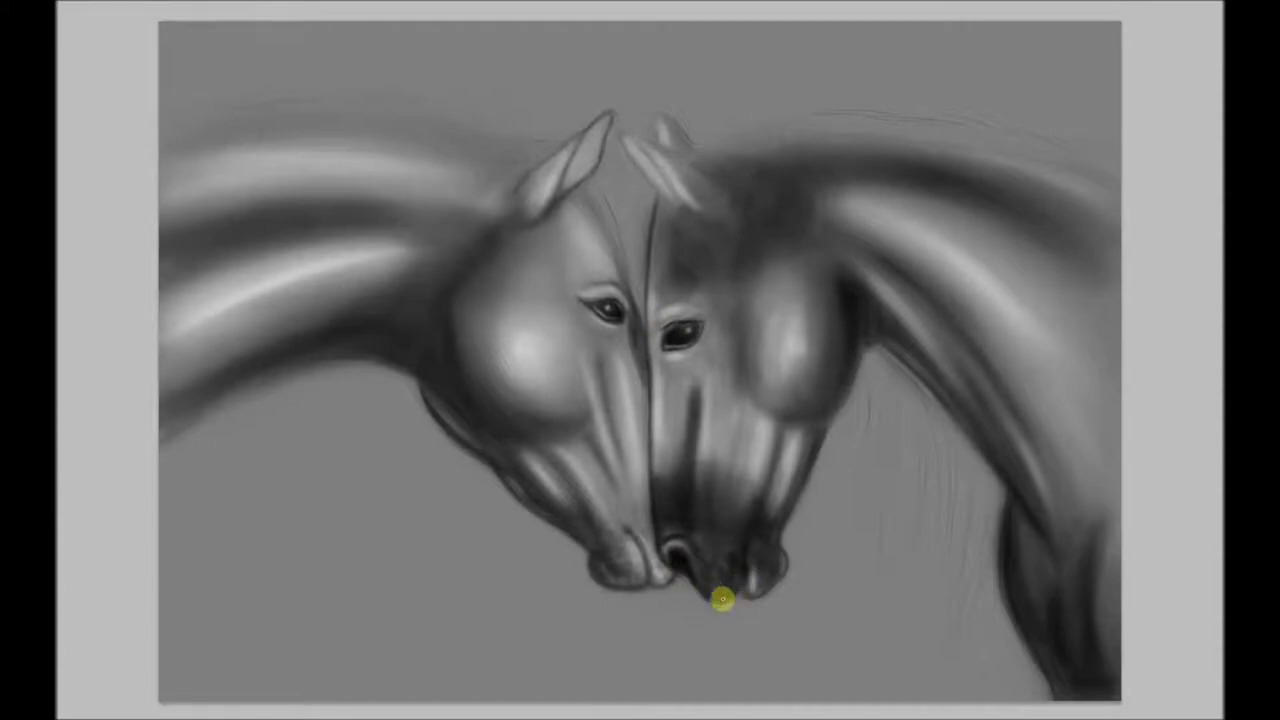
pyautogui.moveTo(309, 364); pyautogui.dragTo(494, 419)
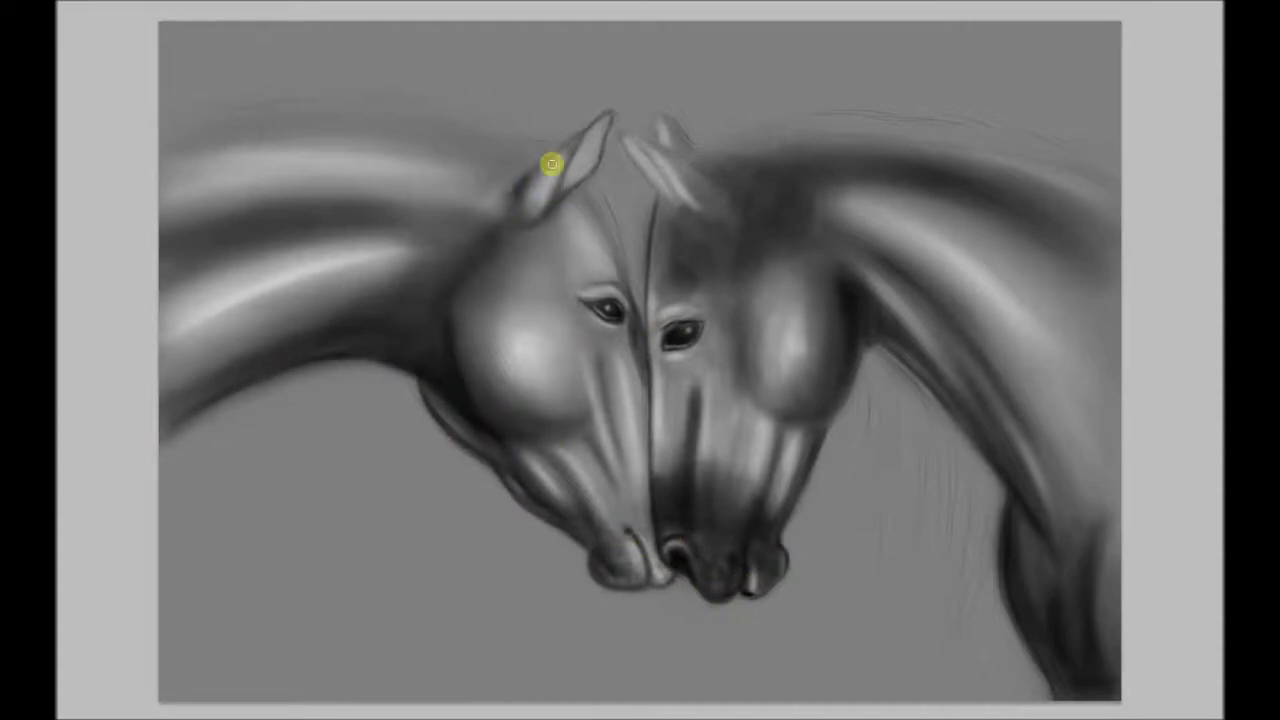
pyautogui.moveTo(565, 185)
pyautogui.mouseDown()
pyautogui.moveTo(646, 157)
pyautogui.moveTo(654, 124)
pyautogui.mouseUp()
pyautogui.moveTo(738, 178)
pyautogui.mouseDown()
pyautogui.moveTo(763, 143)
pyautogui.moveTo(737, 157)
pyautogui.moveTo(828, 135)
pyautogui.mouseUp()
# Paint a thick dark mane and long hanging strands on the right horse.
pyautogui.moveTo(686, 149)
pyautogui.mouseDown()
pyautogui.moveTo(851, 123)
pyautogui.moveTo(1074, 154)
pyautogui.moveTo(980, 137)
pyautogui.moveTo(646, 191)
pyautogui.moveTo(720, 286)
pyautogui.moveTo(757, 251)
pyautogui.moveTo(737, 140)
pyautogui.moveTo(937, 143)
pyautogui.moveTo(944, 110)
pyautogui.moveTo(820, 109)
pyautogui.moveTo(908, 137)
pyautogui.moveTo(883, 149)
pyautogui.mouseUp()
pyautogui.moveTo(801, 109)
pyautogui.mouseDown()
pyautogui.moveTo(826, 131)
pyautogui.moveTo(820, 215)
pyautogui.mouseUp()
pyautogui.moveTo(880, 360)
pyautogui.mouseDown()
pyautogui.moveTo(903, 400)
pyautogui.moveTo(910, 513)
pyautogui.moveTo(989, 483)
pyautogui.moveTo(894, 374)
pyautogui.moveTo(869, 443)
pyautogui.moveTo(974, 580)
pyautogui.moveTo(849, 437)
pyautogui.moveTo(929, 474)
pyautogui.moveTo(886, 500)
pyautogui.moveTo(995, 532)
pyautogui.moveTo(814, 429)
pyautogui.moveTo(1014, 489)
pyautogui.moveTo(834, 386)
pyautogui.mouseUp()
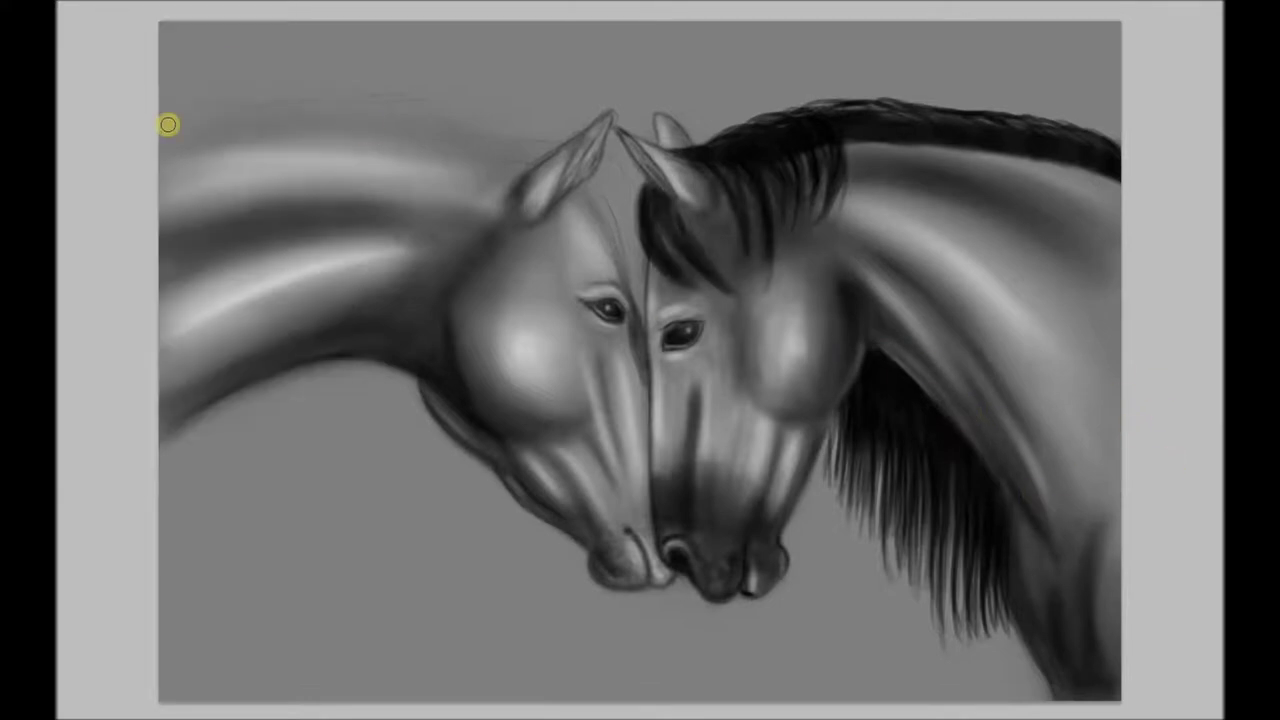
# Paint a flowing white mane and forelock on the left horse and darken its inner ear.
pyautogui.moveTo(495, 141); pyautogui.dragTo(378, 122)
pyautogui.moveTo(585, 196)
pyautogui.mouseDown()
pyautogui.moveTo(603, 177)
pyautogui.moveTo(580, 194)
pyautogui.moveTo(497, 129)
pyautogui.moveTo(326, 180)
pyautogui.moveTo(186, 120)
pyautogui.moveTo(509, 200)
pyautogui.moveTo(468, 215)
pyautogui.moveTo(251, 209)
pyautogui.moveTo(499, 170)
pyautogui.mouseUp()
pyautogui.moveTo(145, 94)
pyautogui.mouseDown()
pyautogui.moveTo(183, 106)
pyautogui.moveTo(177, 126)
pyautogui.moveTo(466, 137)
pyautogui.mouseUp()
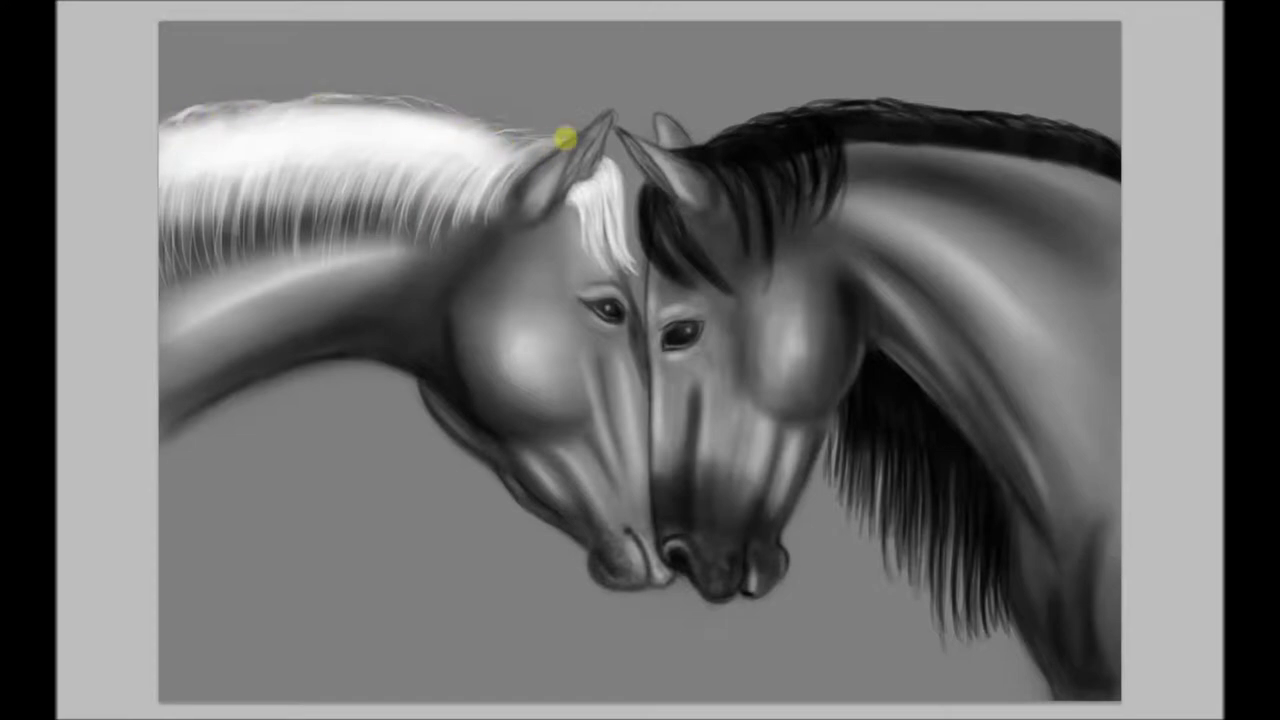
pyautogui.moveTo(565, 138); pyautogui.dragTo(159, 168)
pyautogui.moveTo(386, 106)
pyautogui.mouseDown()
pyautogui.moveTo(569, 246)
pyautogui.moveTo(623, 223)
pyautogui.moveTo(606, 337)
pyautogui.mouseUp()
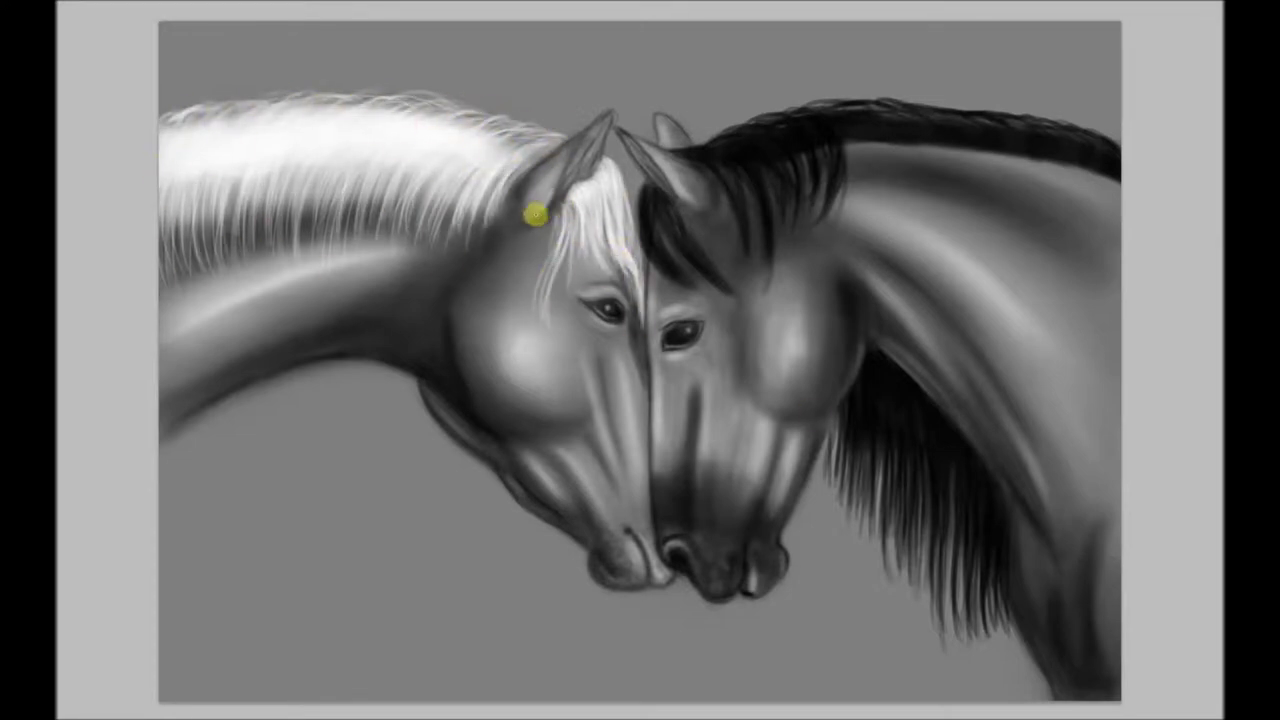
pyautogui.moveTo(588, 160); pyautogui.dragTo(577, 185)
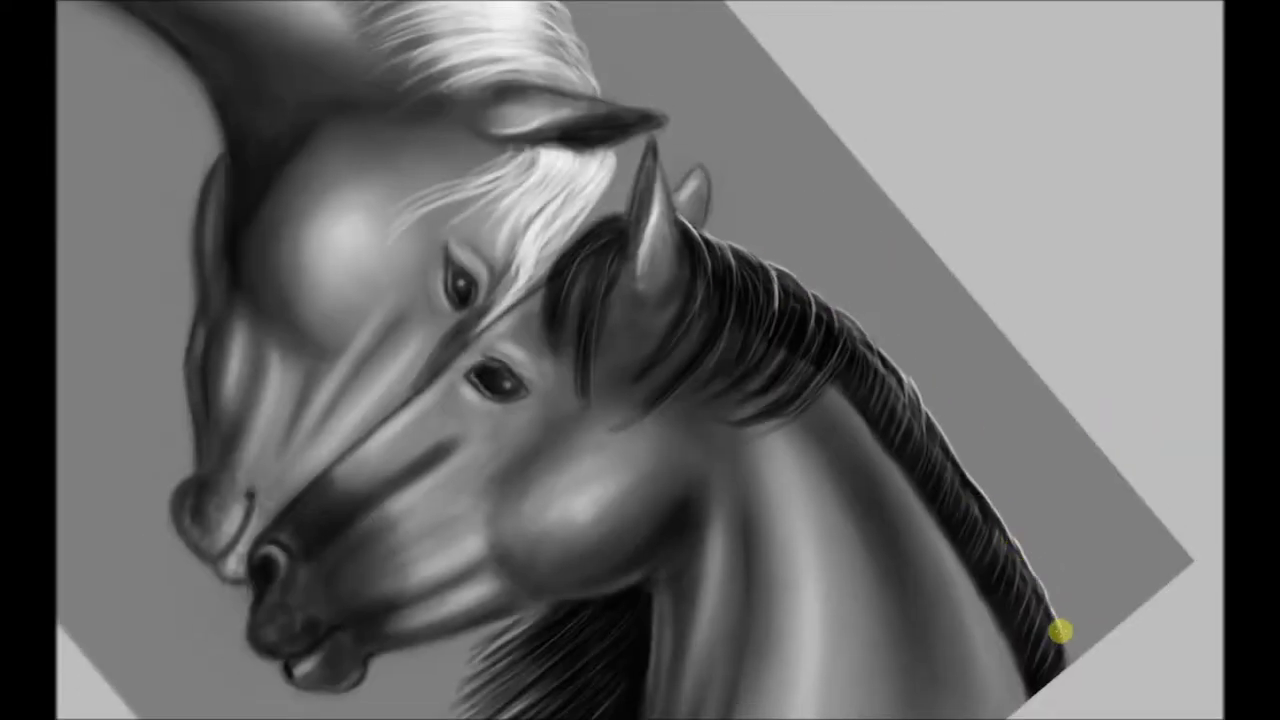
# Add fine light hair strands into the left forelock and the dark mane.
pyautogui.moveTo(613, 228); pyautogui.dragTo(565, 285)
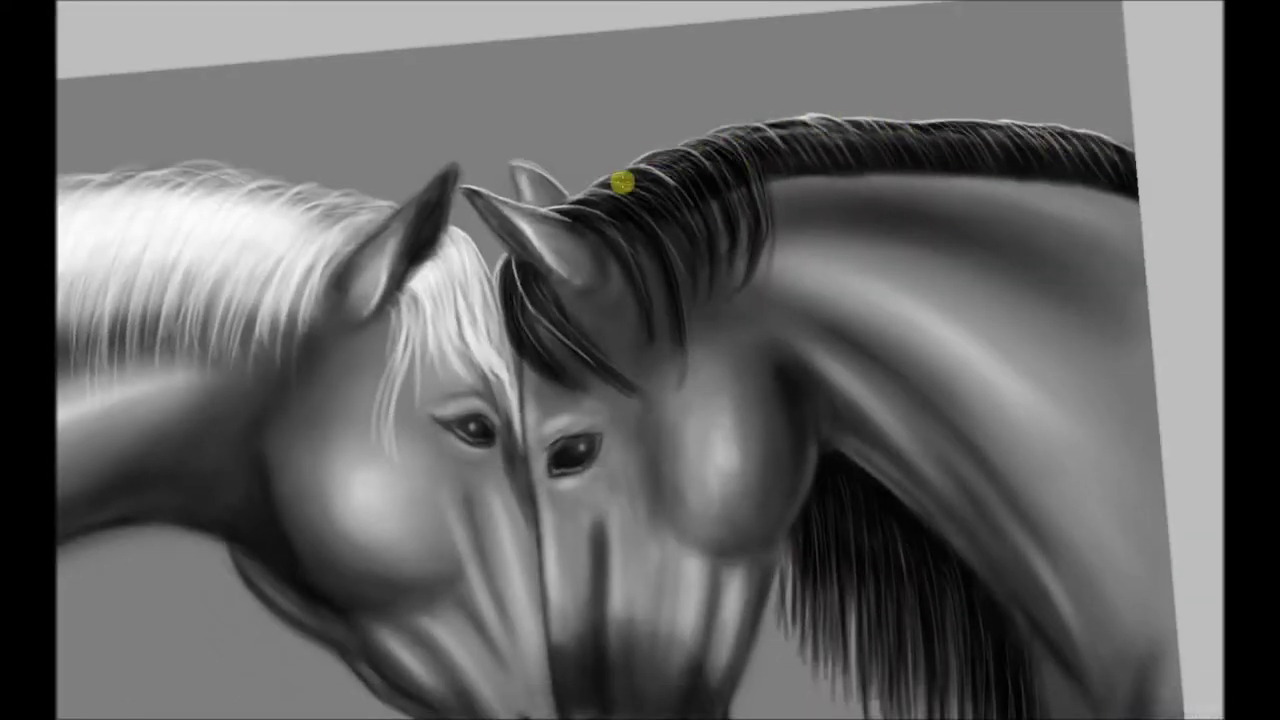
pyautogui.scroll(-5, 790, 346)
pyautogui.moveTo(800, 357); pyautogui.dragTo(970, 440)
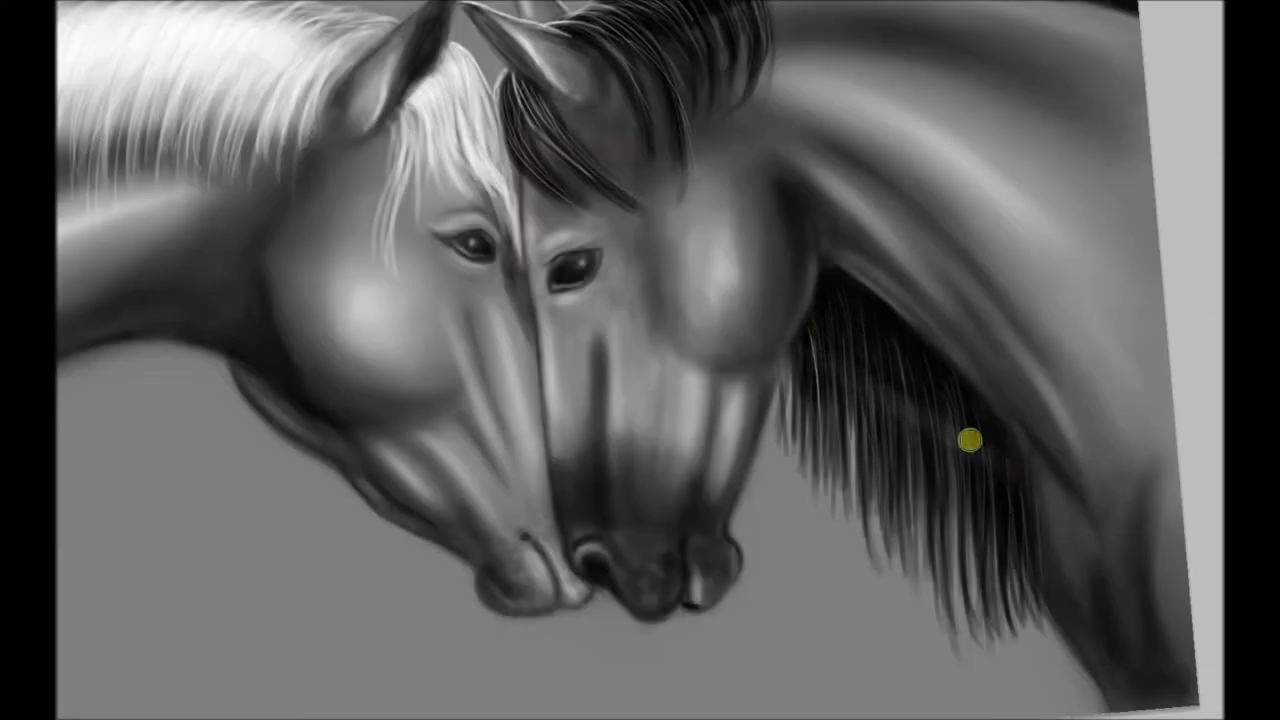
pyautogui.hotkey('ctrl', '-')
pyautogui.hotkey('alt', 'e')
pyautogui.press('Escape')
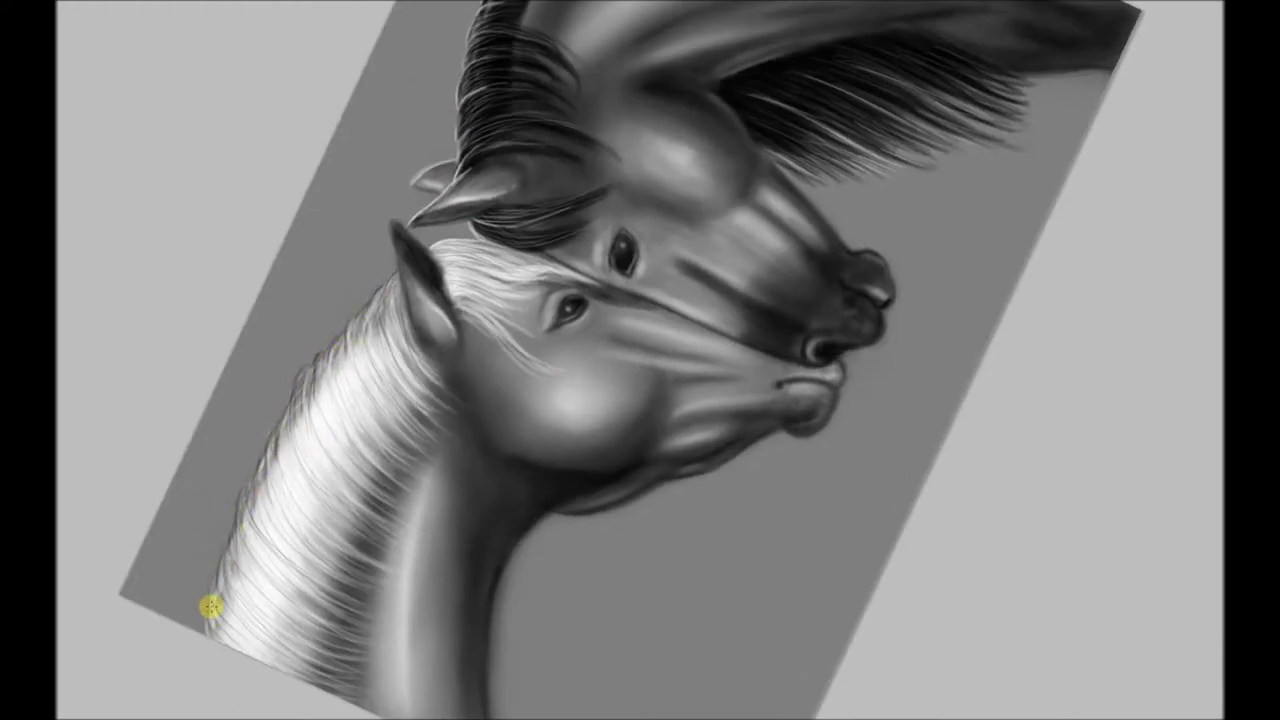
# Add darker forelock strands, a pale rim along the left throat and jaw, and darken the right muzzle.
pyautogui.moveTo(476, 314)
pyautogui.mouseDown()
pyautogui.moveTo(455, 248)
pyautogui.moveTo(409, 346)
pyautogui.moveTo(642, 690)
pyautogui.mouseUp()
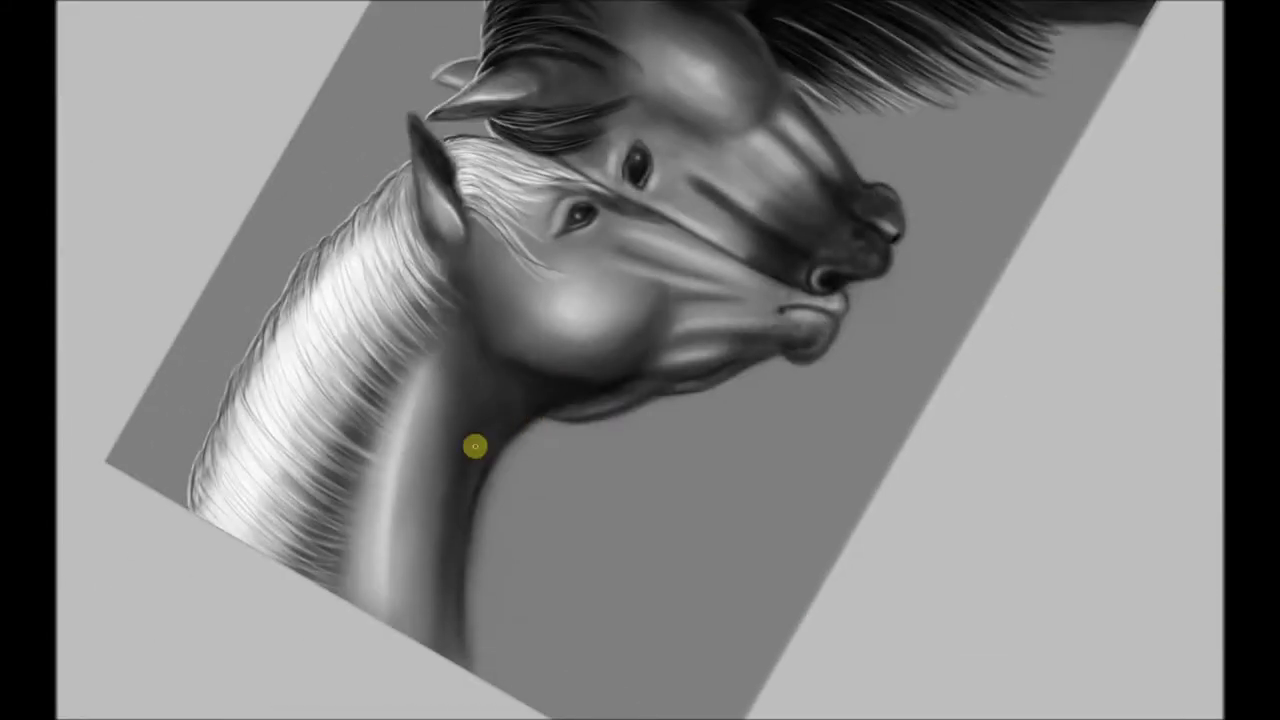
pyautogui.moveTo(471, 446); pyautogui.dragTo(470, 668)
pyautogui.moveTo(569, 426); pyautogui.dragTo(640, 409)
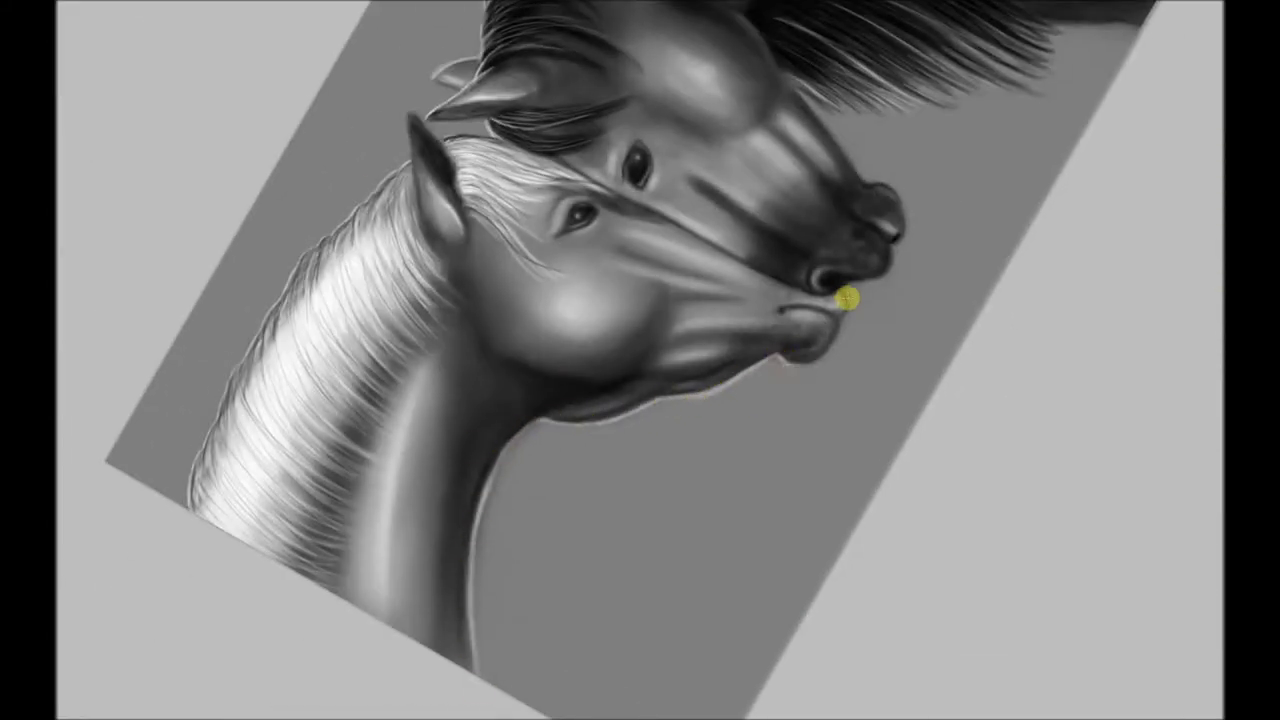
pyautogui.moveTo(889, 245); pyautogui.dragTo(903, 242)
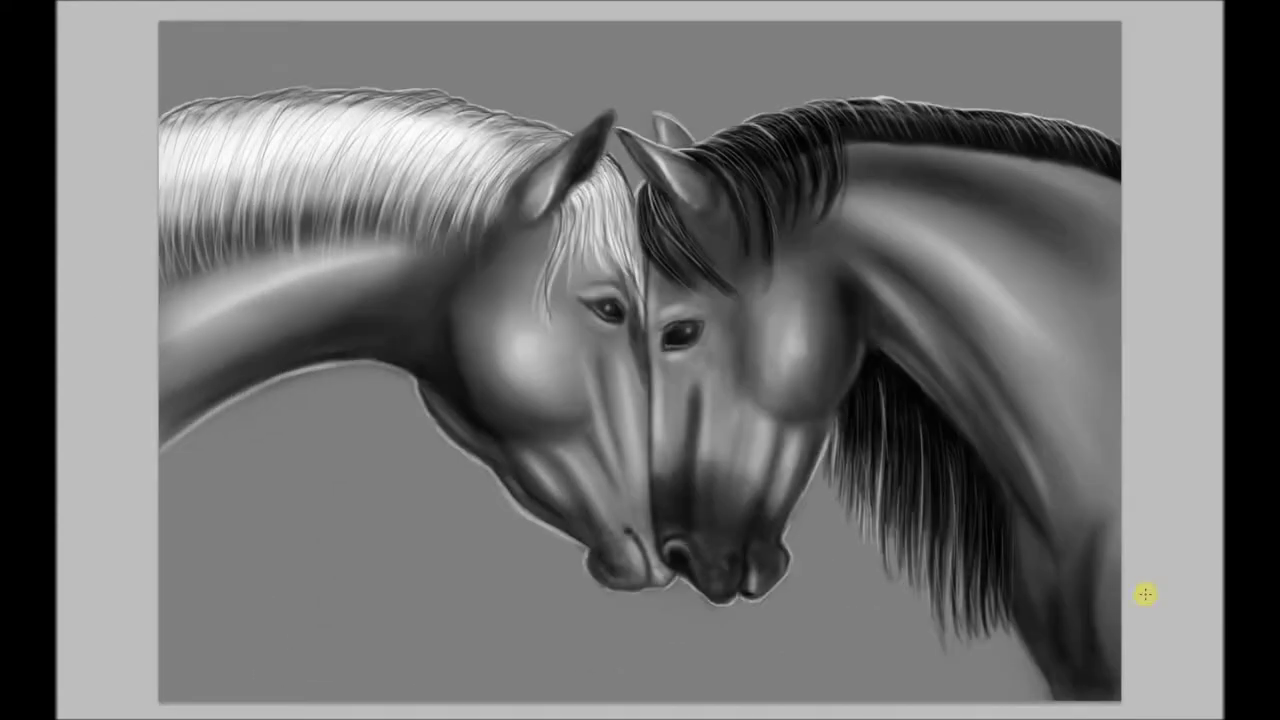
# Airbrush a soft pale glow over the background, then dab cloud texture with a cloud brush preset.
pyautogui.moveTo(500, 60)
pyautogui.mouseDown()
pyautogui.moveTo(186, 57)
pyautogui.moveTo(463, 309)
pyautogui.moveTo(491, 508)
pyautogui.moveTo(266, 180)
pyautogui.moveTo(591, 494)
pyautogui.moveTo(994, 580)
pyautogui.mouseUp()
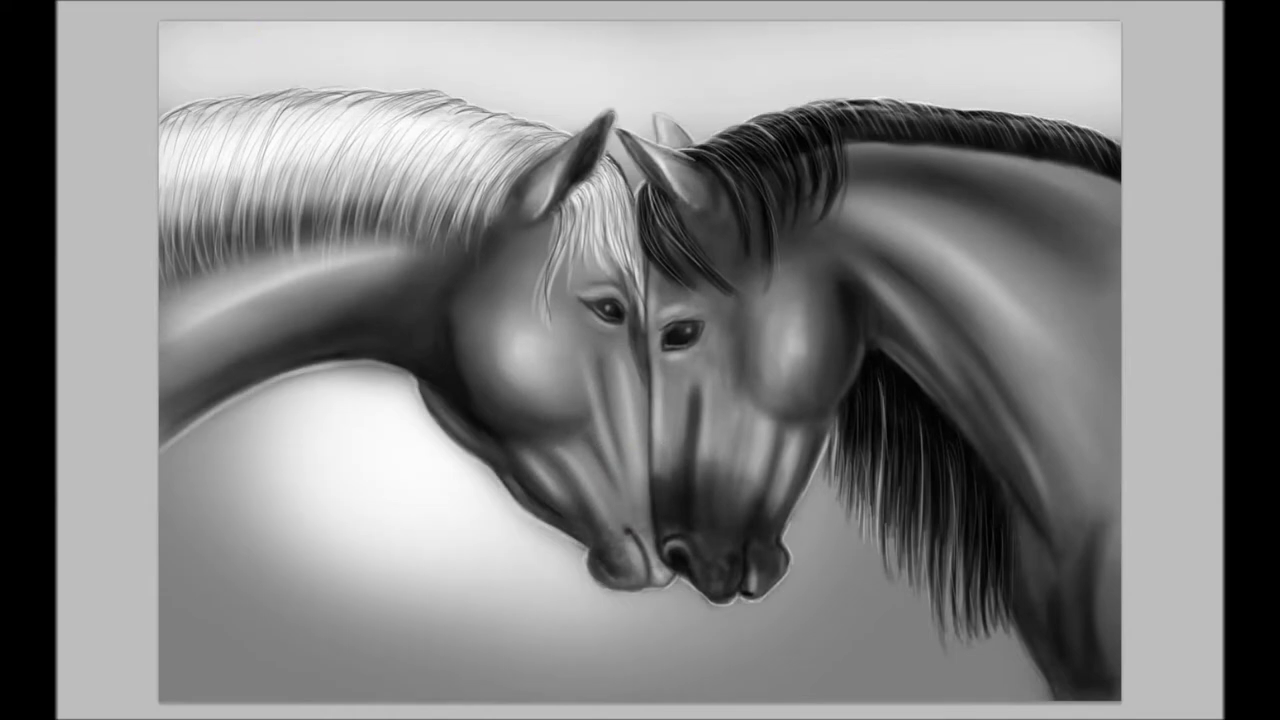
pyautogui.rightClick(209, 619)
pyautogui.scroll(-5, 160, 366)
pyautogui.doubleClick(149, 563)
pyautogui.moveTo(200, 50)
pyautogui.mouseDown()
pyautogui.moveTo(940, 57)
pyautogui.moveTo(866, 463)
pyautogui.moveTo(580, 51)
pyautogui.moveTo(623, 49)
pyautogui.moveTo(388, 484)
pyautogui.mouseUp()
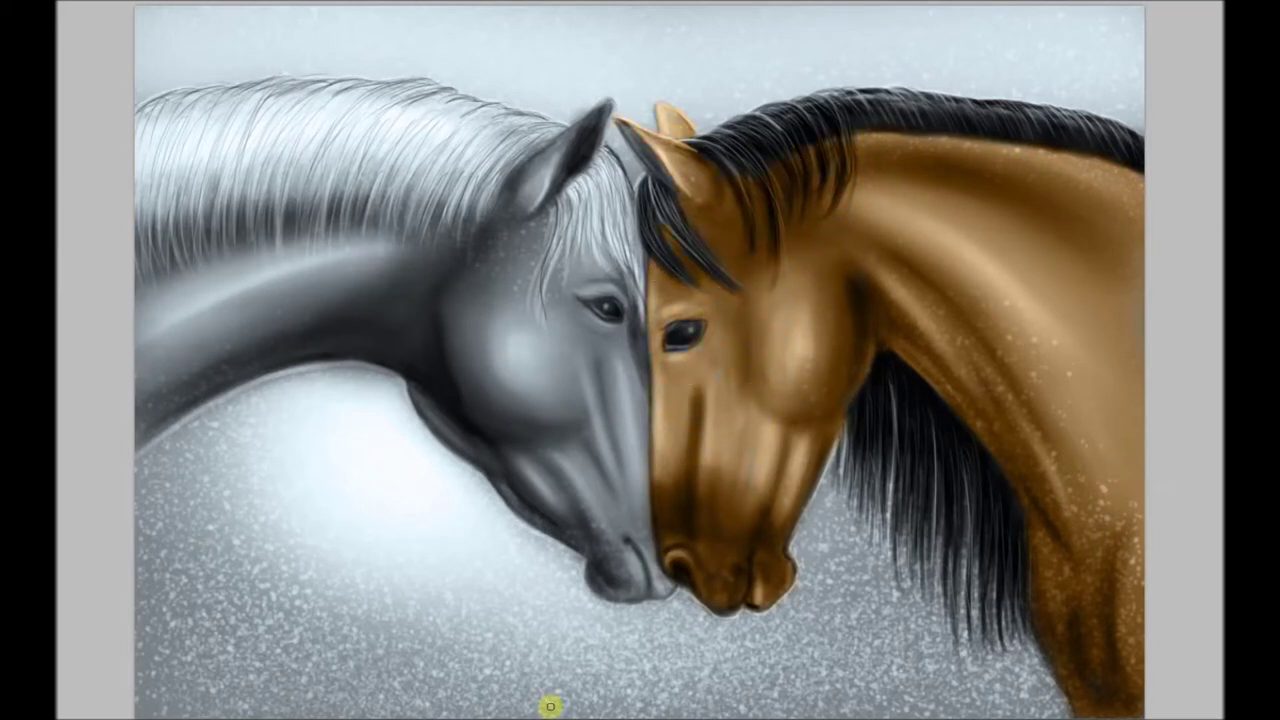
# Tint the left horse's cheek brown, its neck gold and its mane and forelock golden-cream.
pyautogui.moveTo(430, 298); pyautogui.dragTo(476, 367)
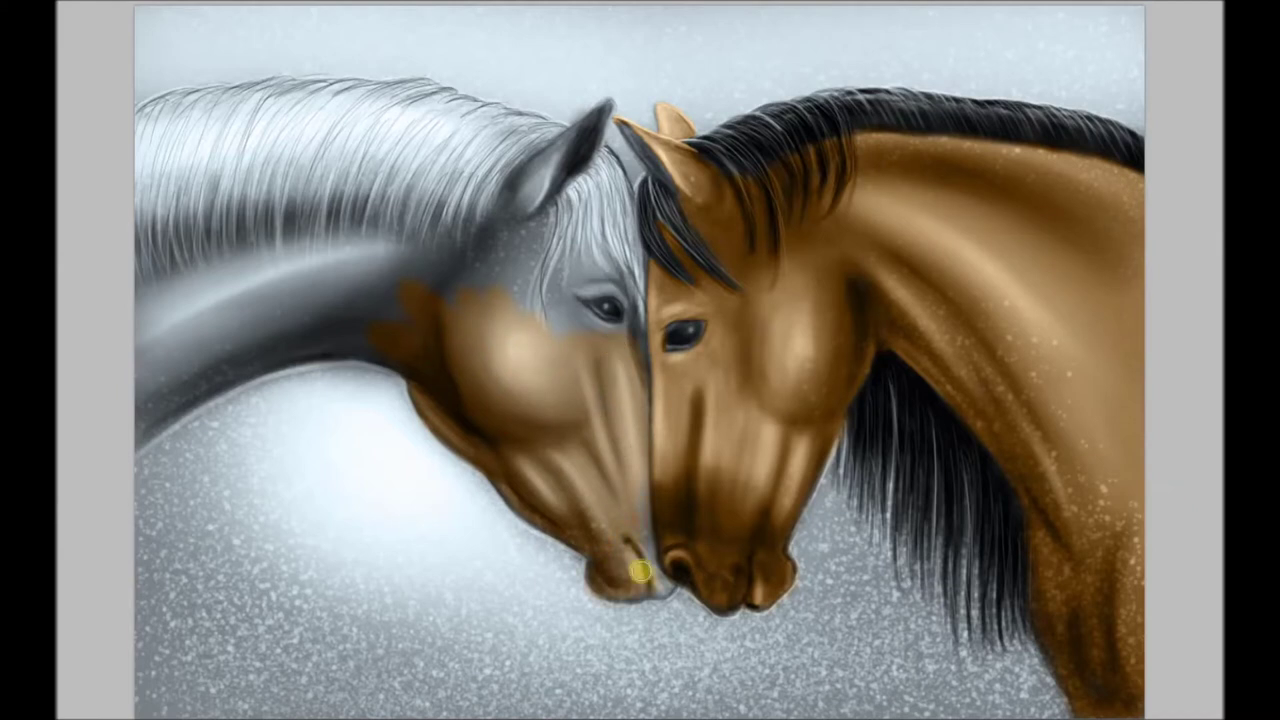
pyautogui.moveTo(147, 367); pyautogui.dragTo(485, 293)
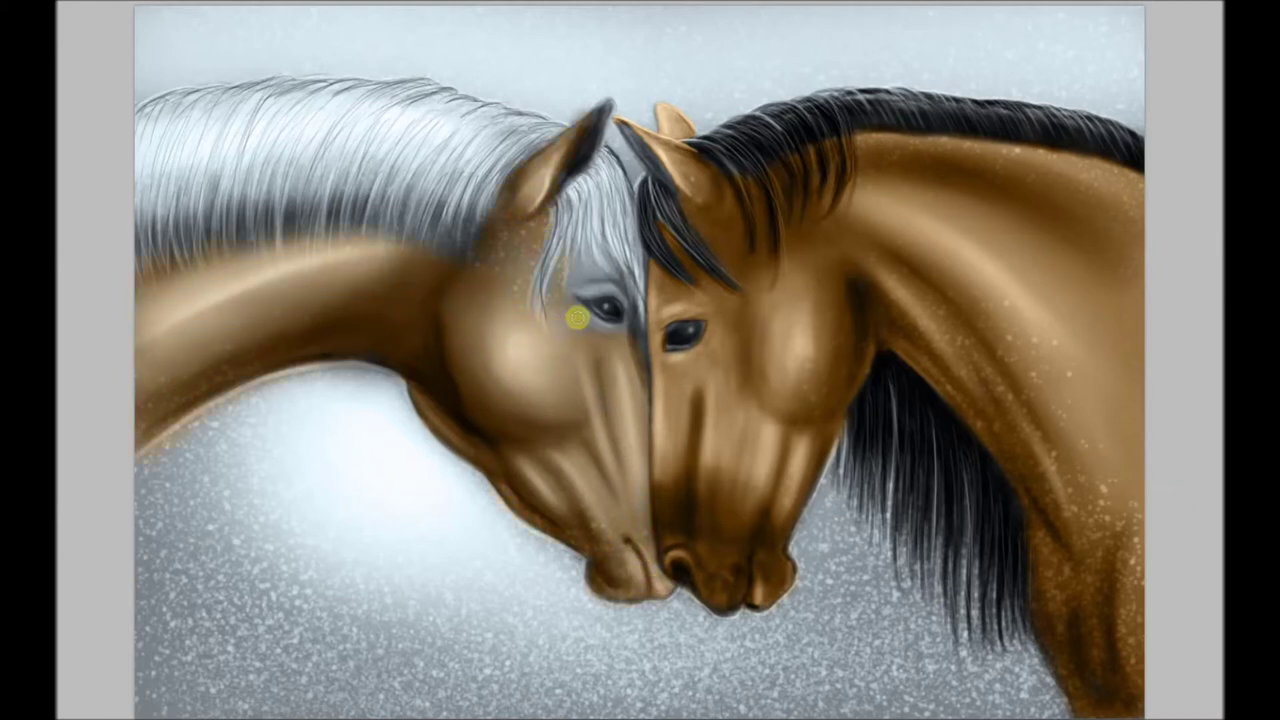
pyautogui.moveTo(460, 168); pyautogui.dragTo(423, 248)
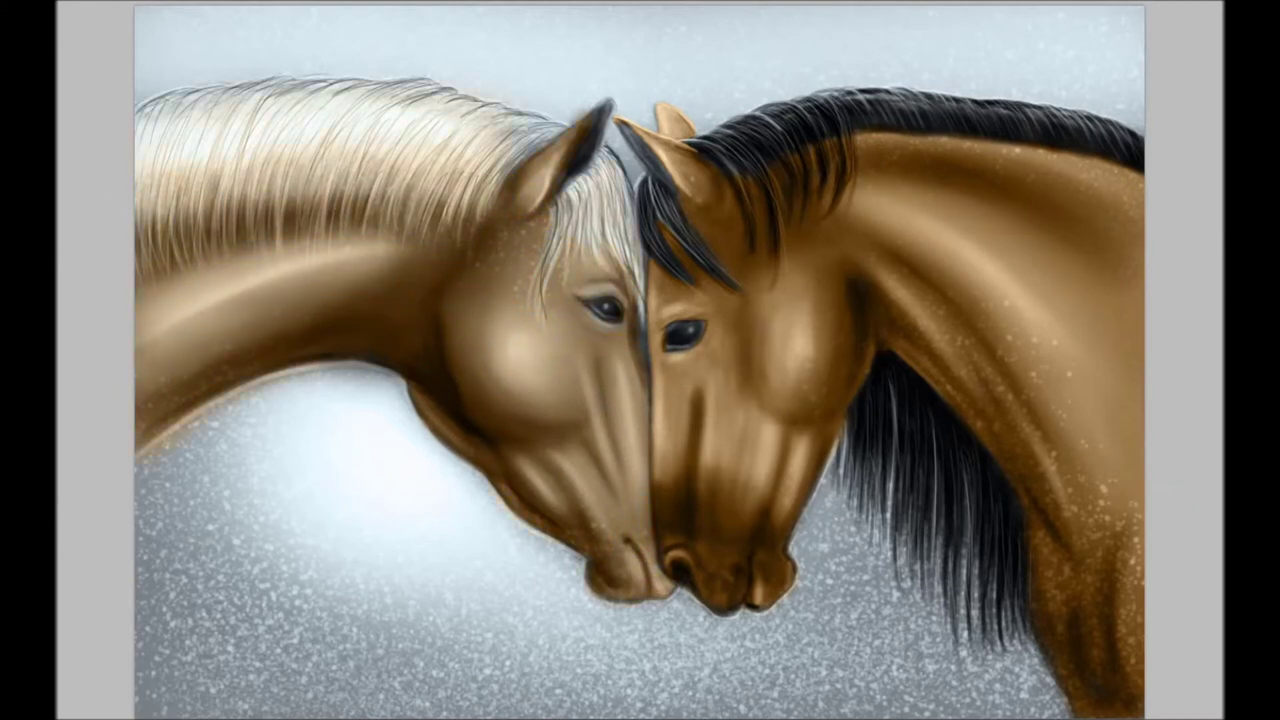